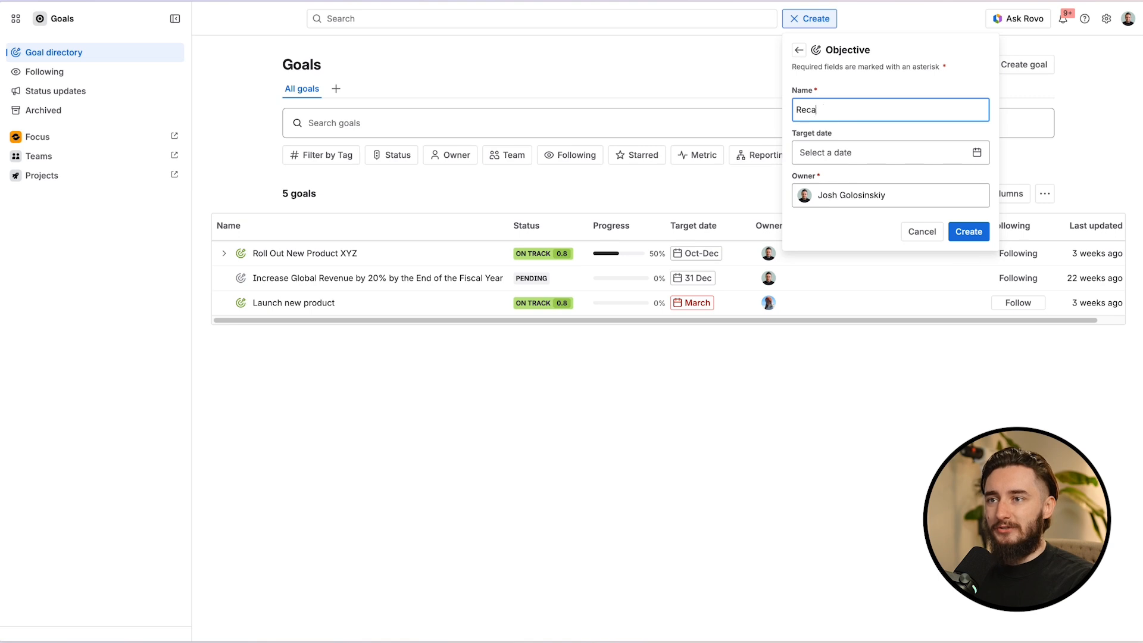
Step: Create an objective named "Revamp Office Chairs" with December 2026 as its target date
key("BackSpace")
key("BackSpace")
type("vamp Office Chair")
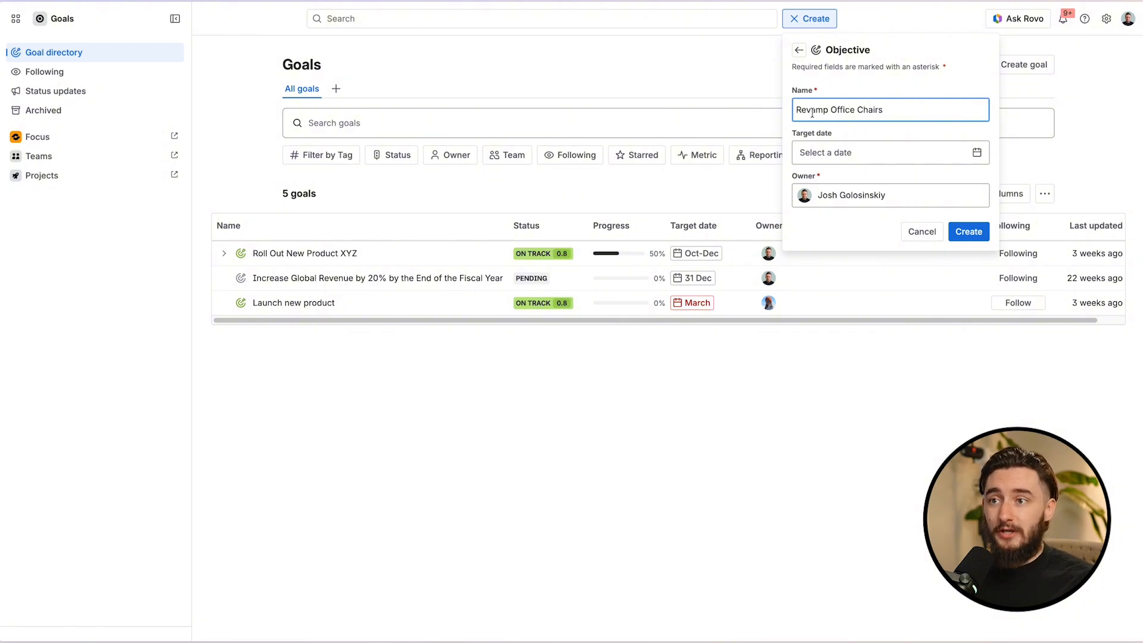
type("s")
left_click(955, 162)
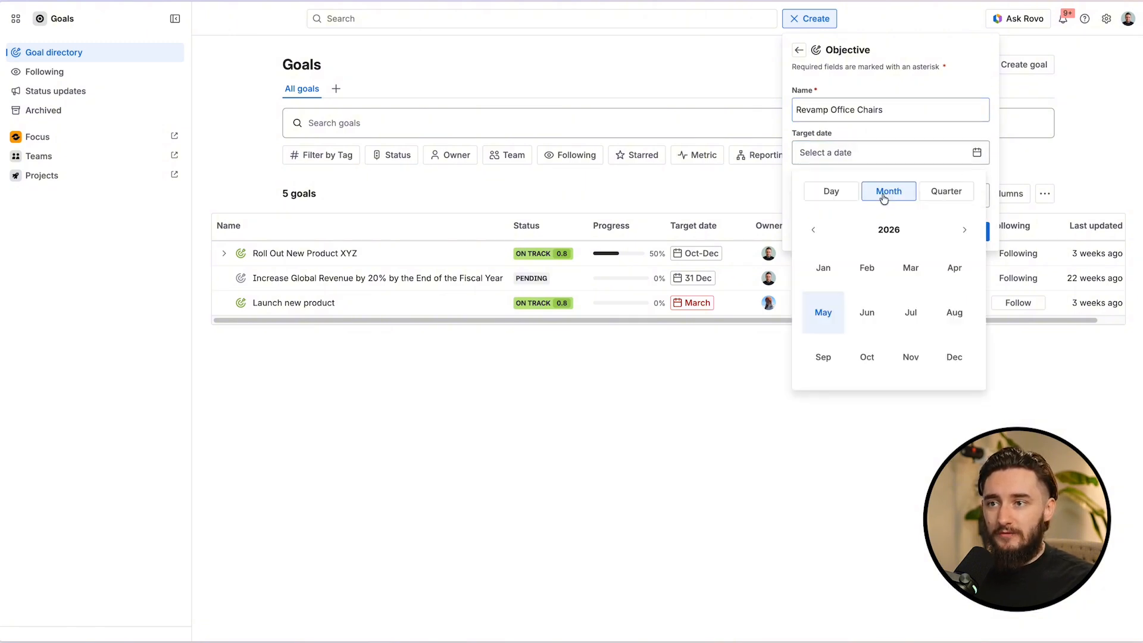
left_click(947, 357)
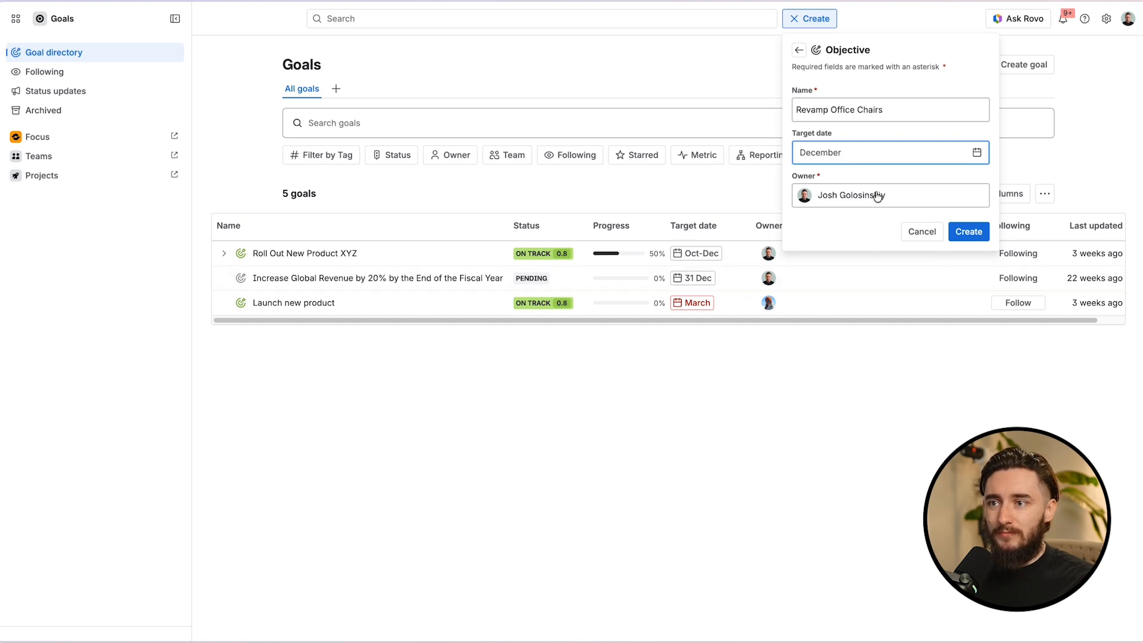
left_click(968, 232)
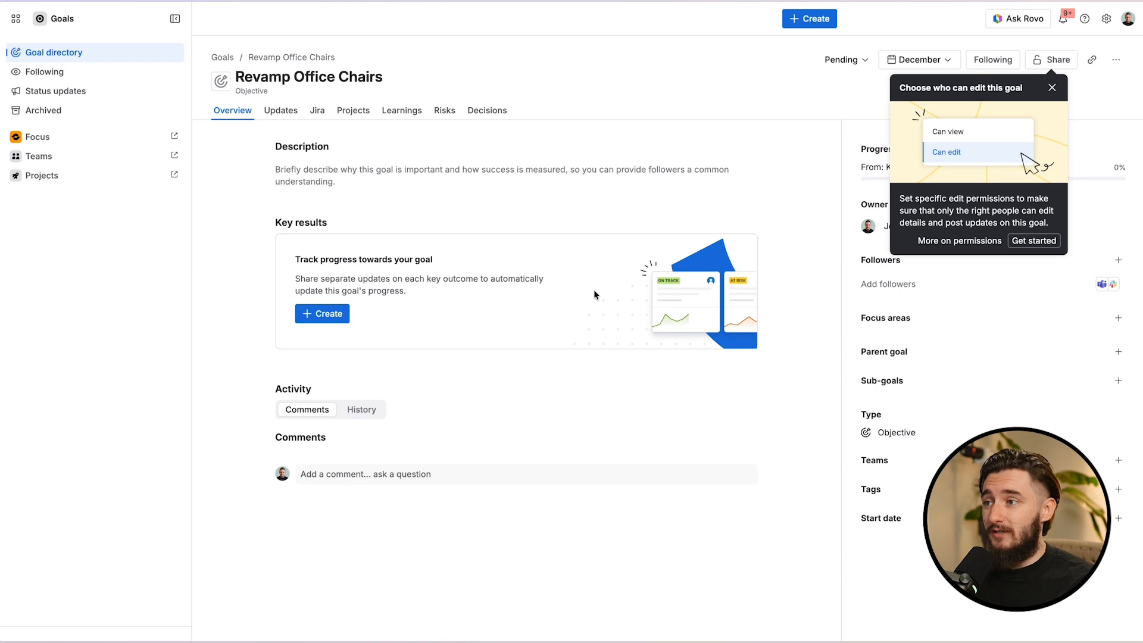
Step: Start a key result for the objective, naming it "Research Chairs" and setting its target date to July 2026
left_click(313, 320)
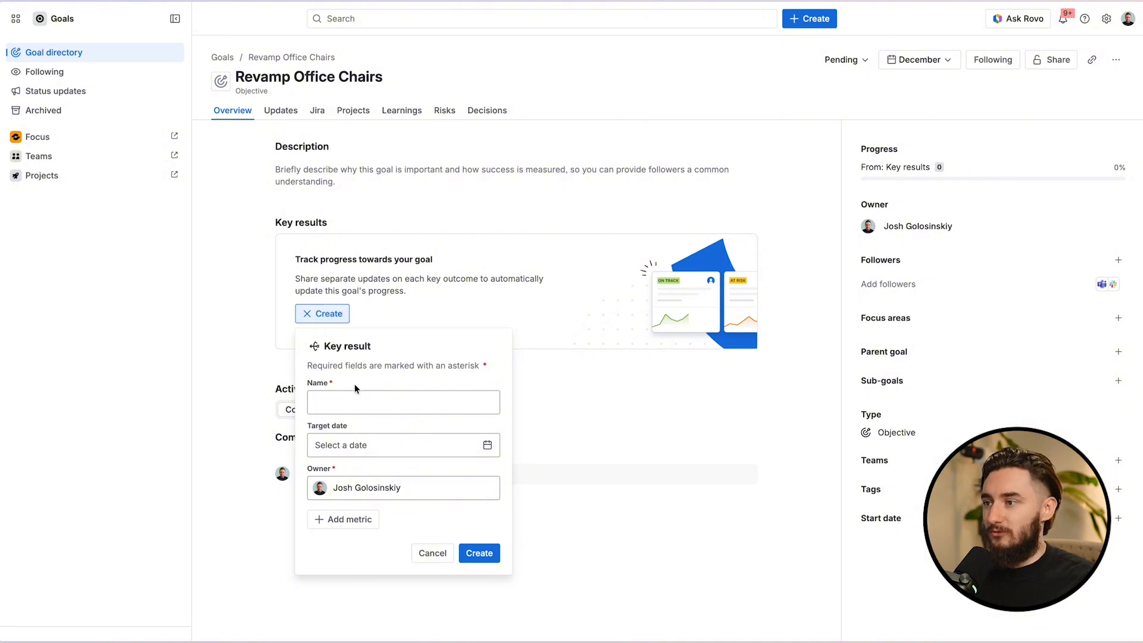
left_click(360, 402)
type("Re")
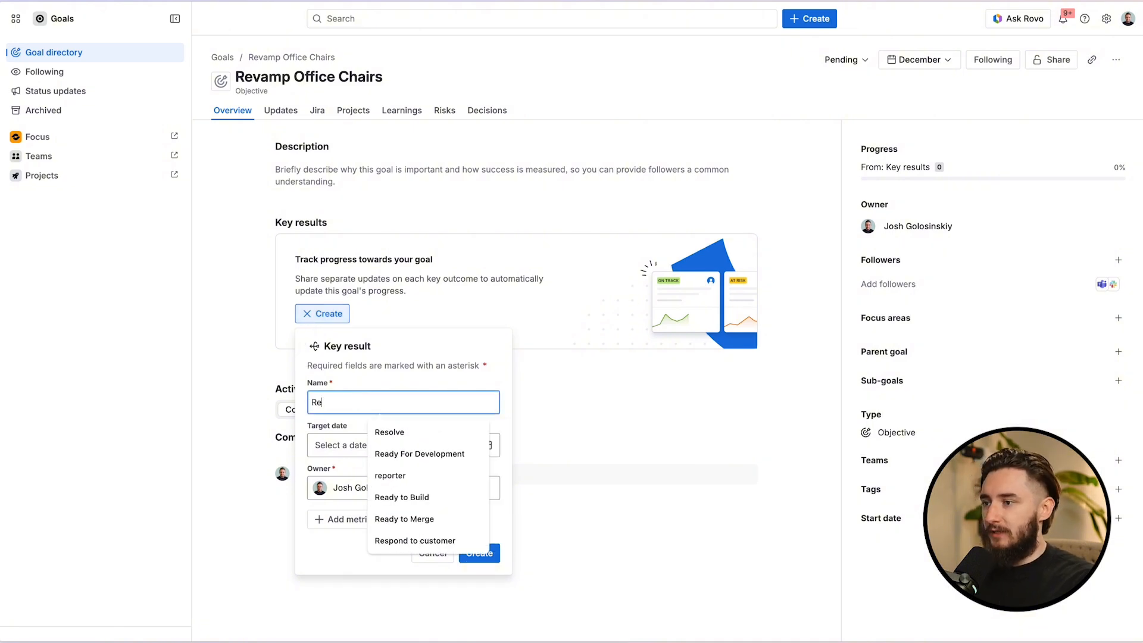
type("search Chairs")
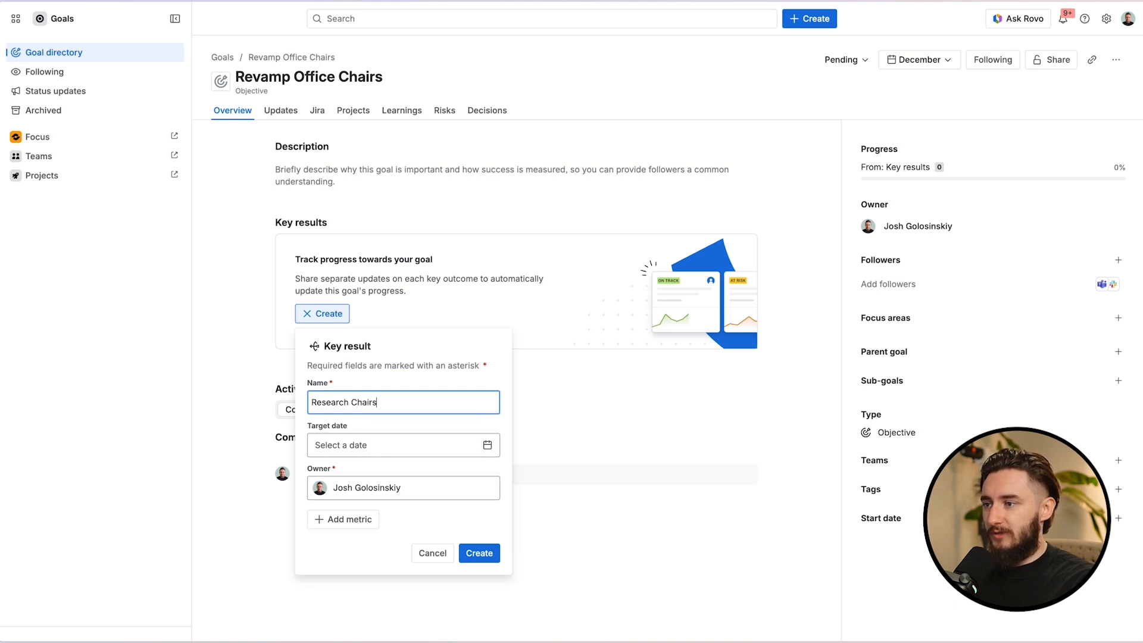
left_click(439, 445)
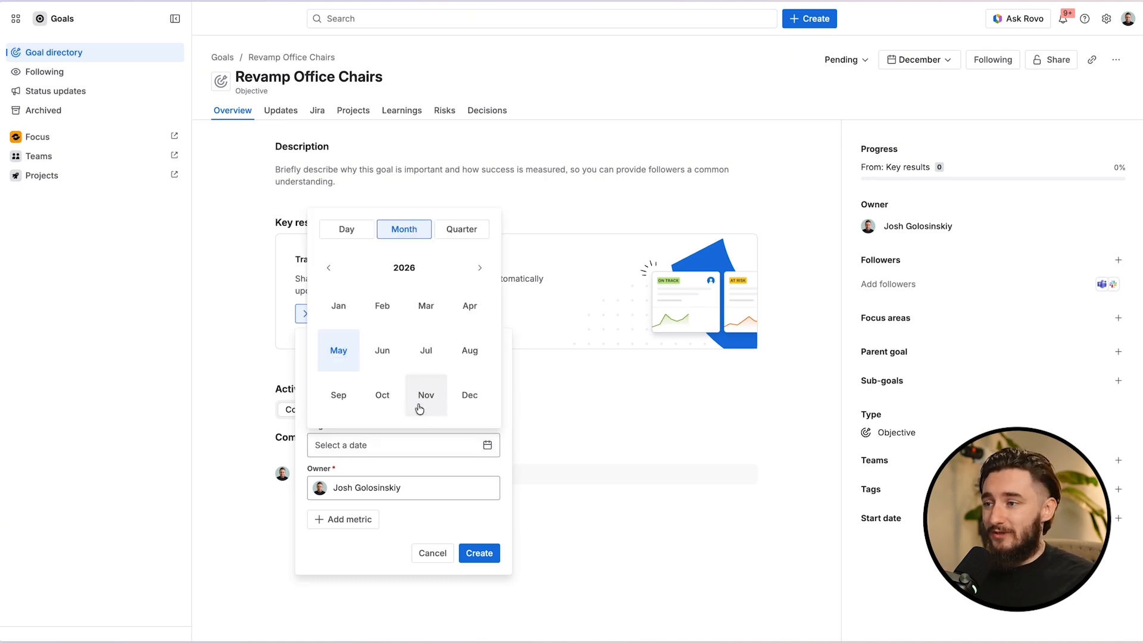
left_click(425, 355)
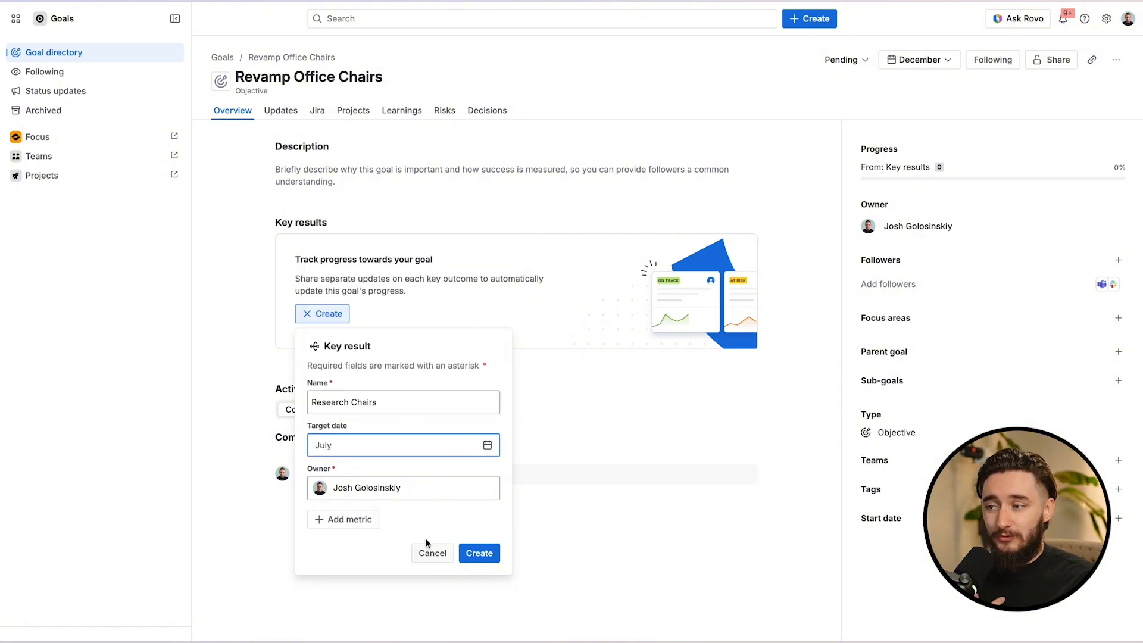
Step: Start a new metric for the Research Chairs key result and set its unit to Percent
left_click(349, 520)
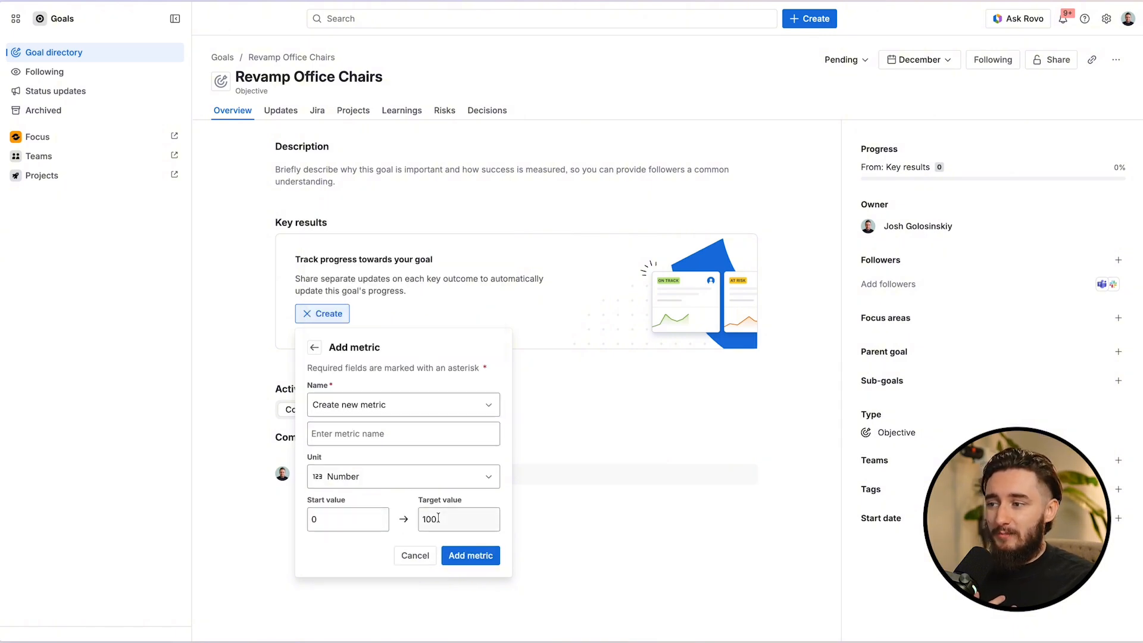
left_click(432, 486)
left_click(434, 473)
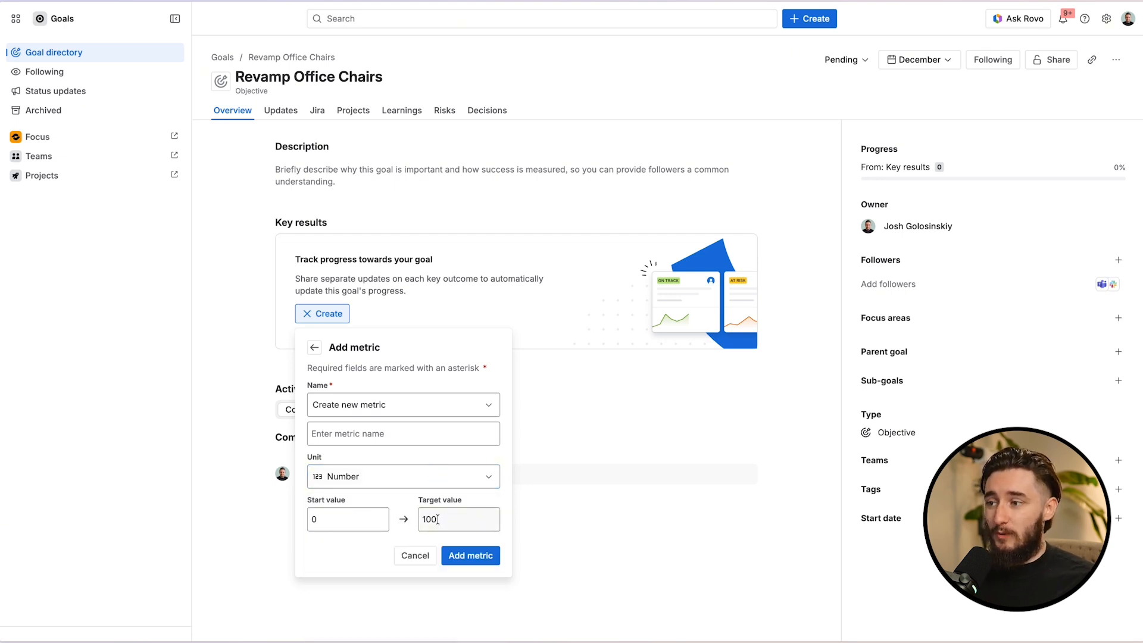
left_click(429, 473)
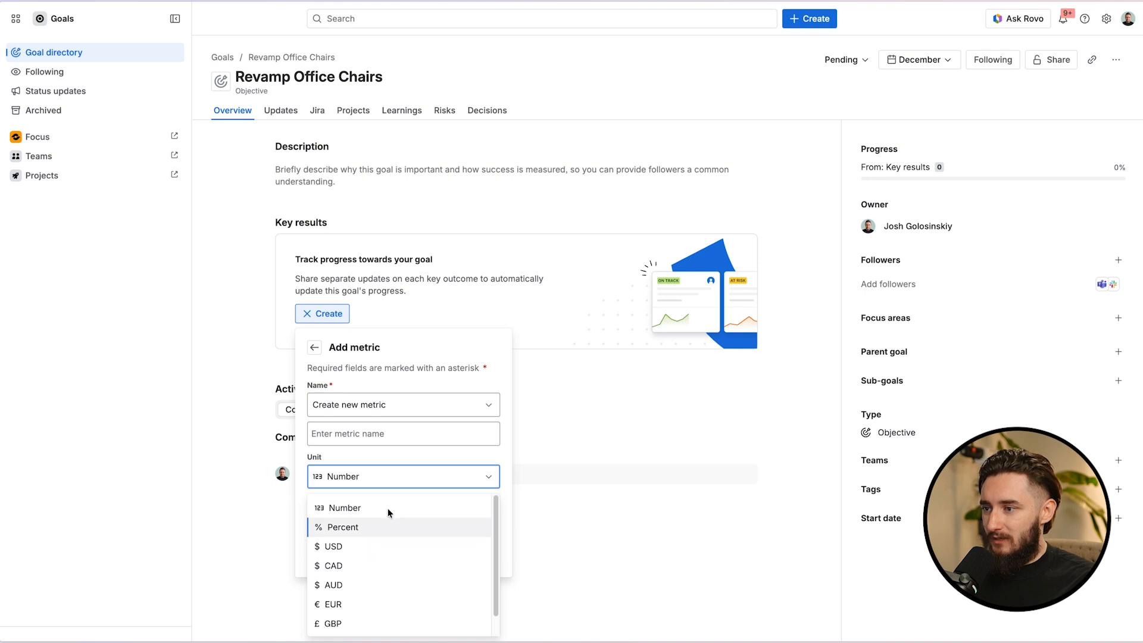
left_click(384, 471)
left_click(381, 476)
left_click(387, 527)
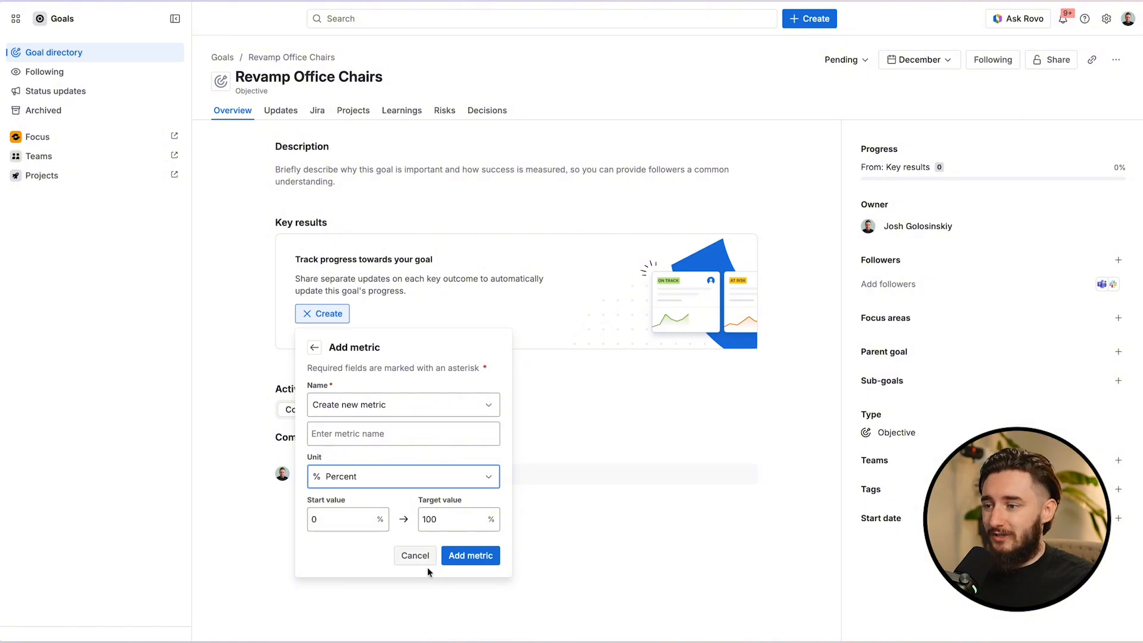
Step: Name the metric "Research Complete", add it to the key result, and create the key result
left_click(470, 555)
left_click(391, 441)
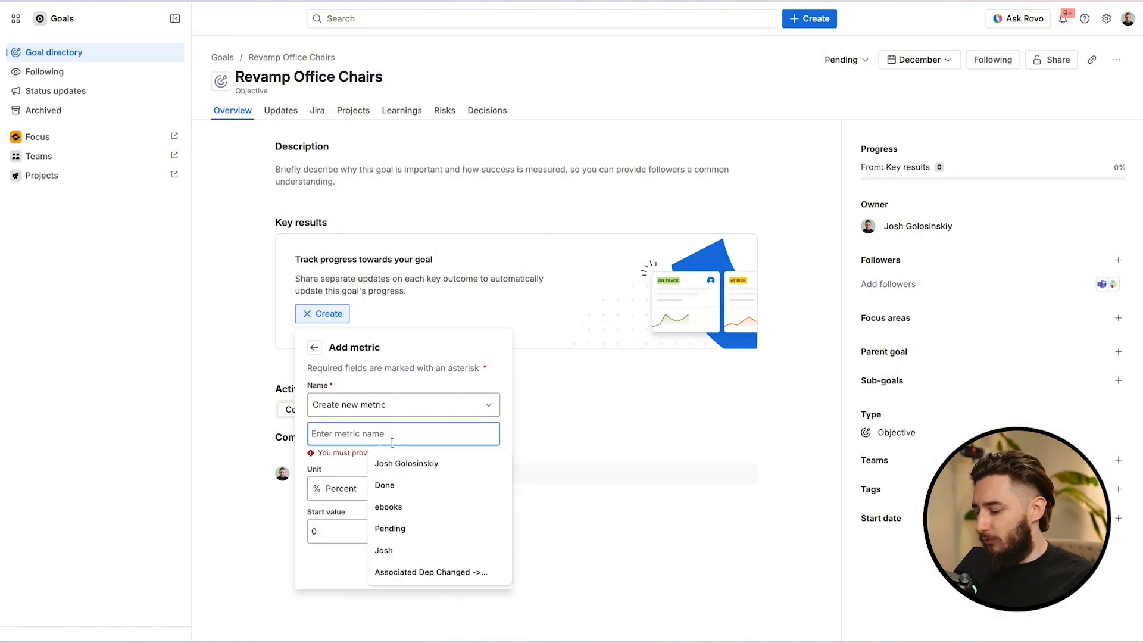
type("Re")
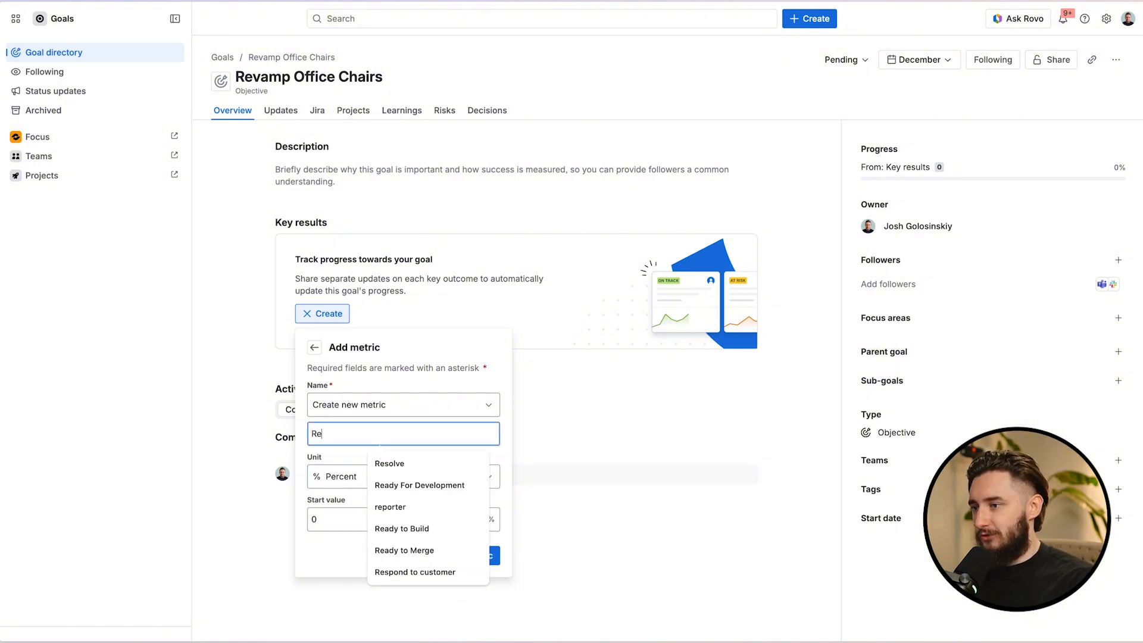
type("search Comlp")
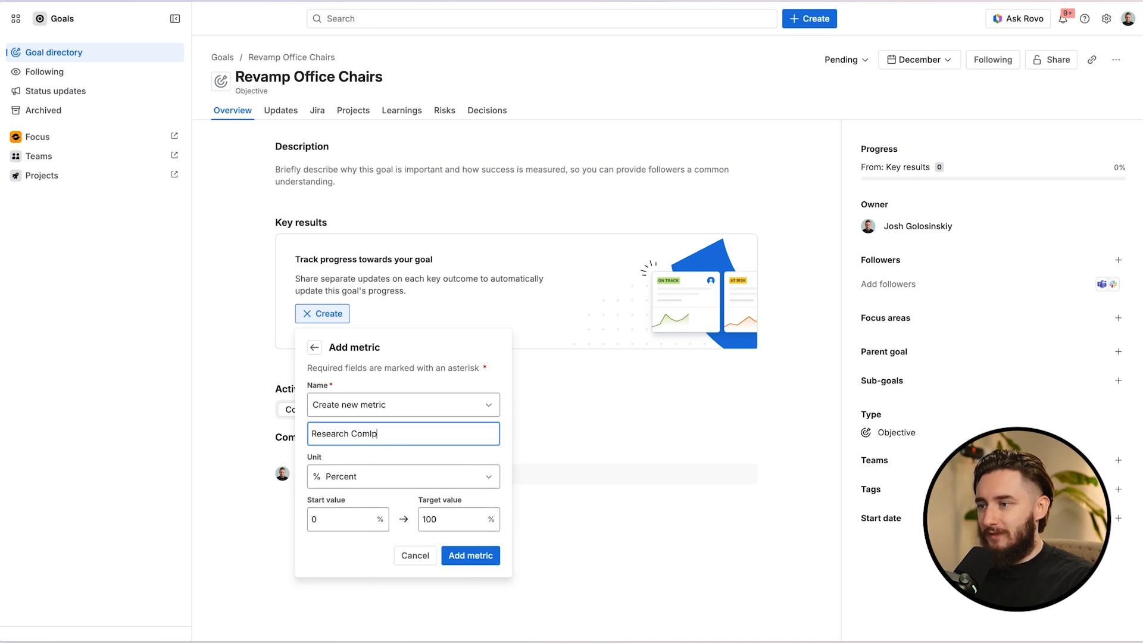
key("BackSpace")
key("BackSpace")
type("plete")
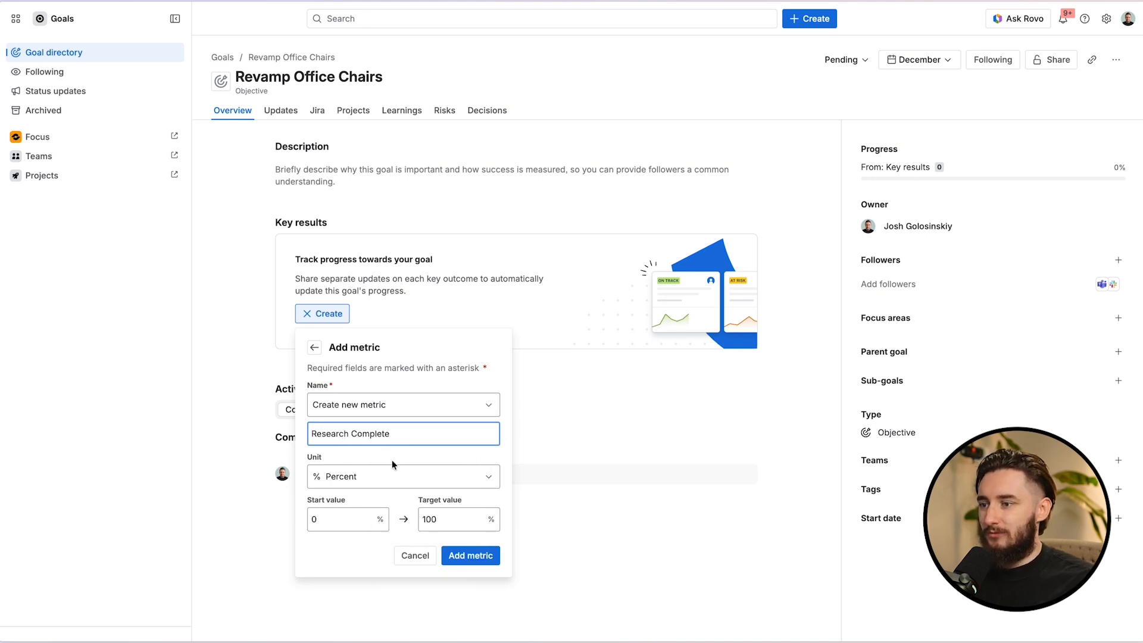
left_click(468, 556)
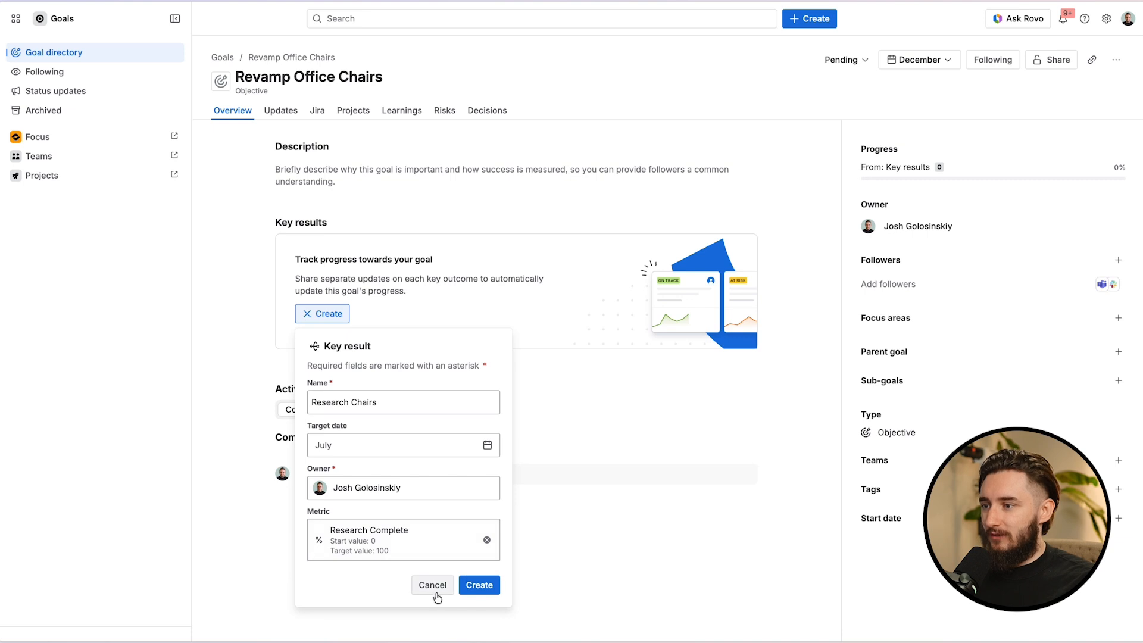
left_click(479, 585)
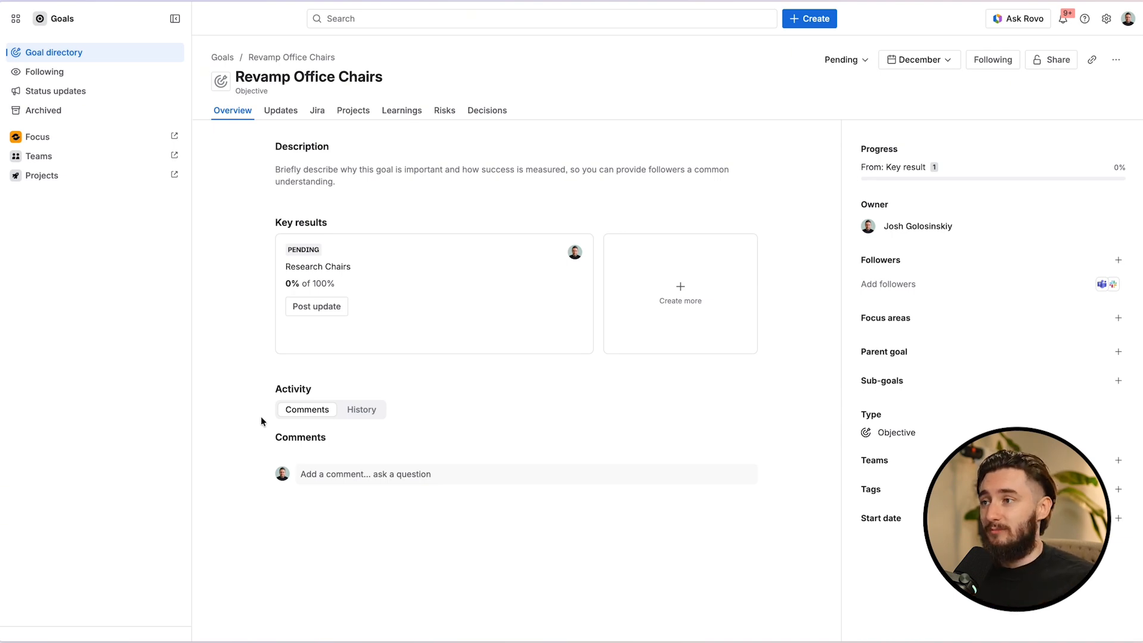
Step: Return to the goal directory and open the updates of the Revamp Office Chairs goal
left_click(219, 57)
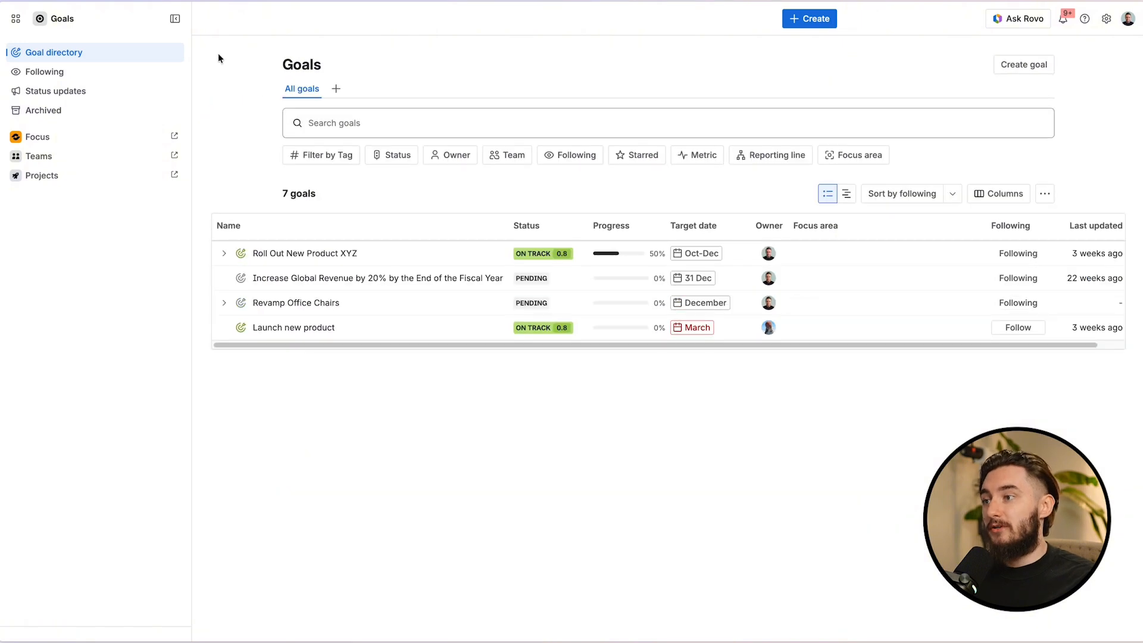
mouse_move(292, 304)
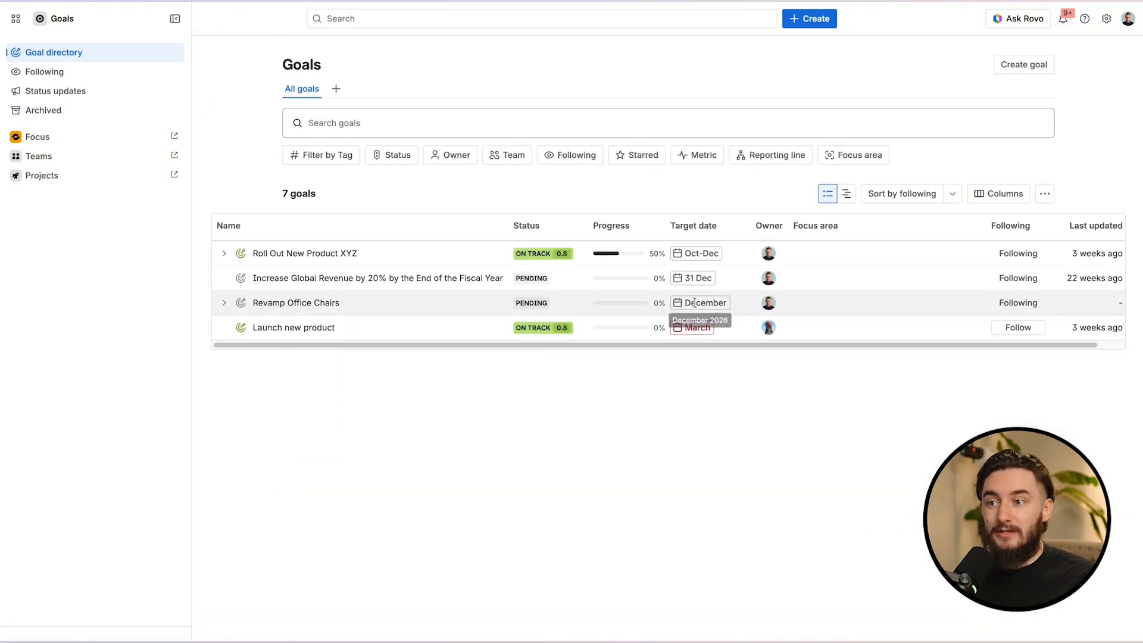
left_click(295, 303)
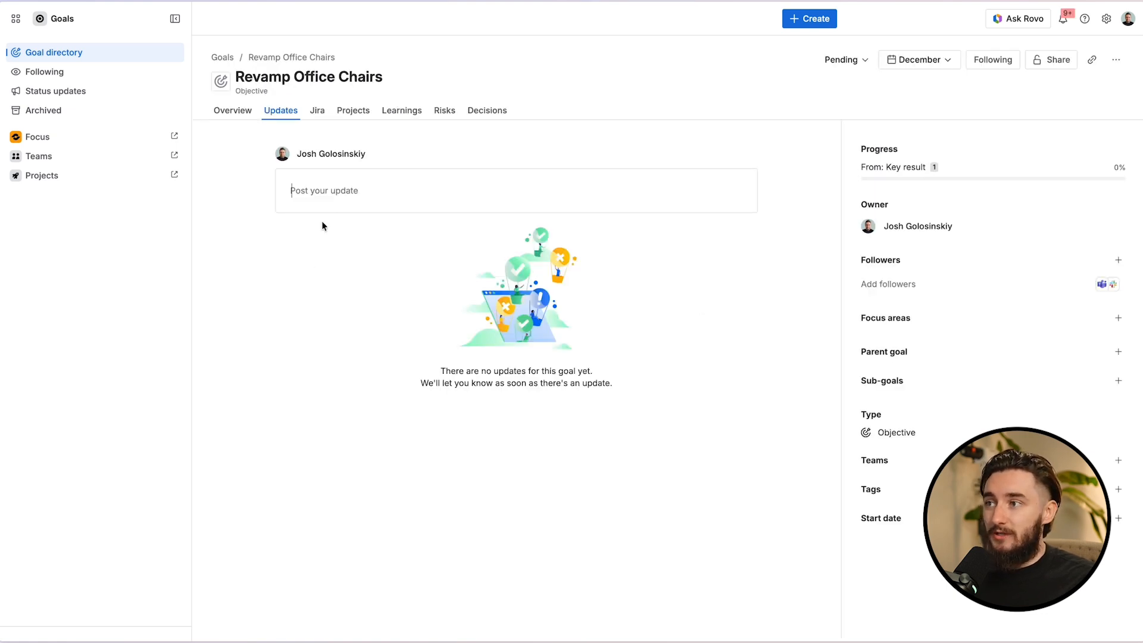
Step: Post the update "Currently looking at option and suppliers." on the goal with its status set to On track 1.0
left_click(349, 194)
type("Currenly")
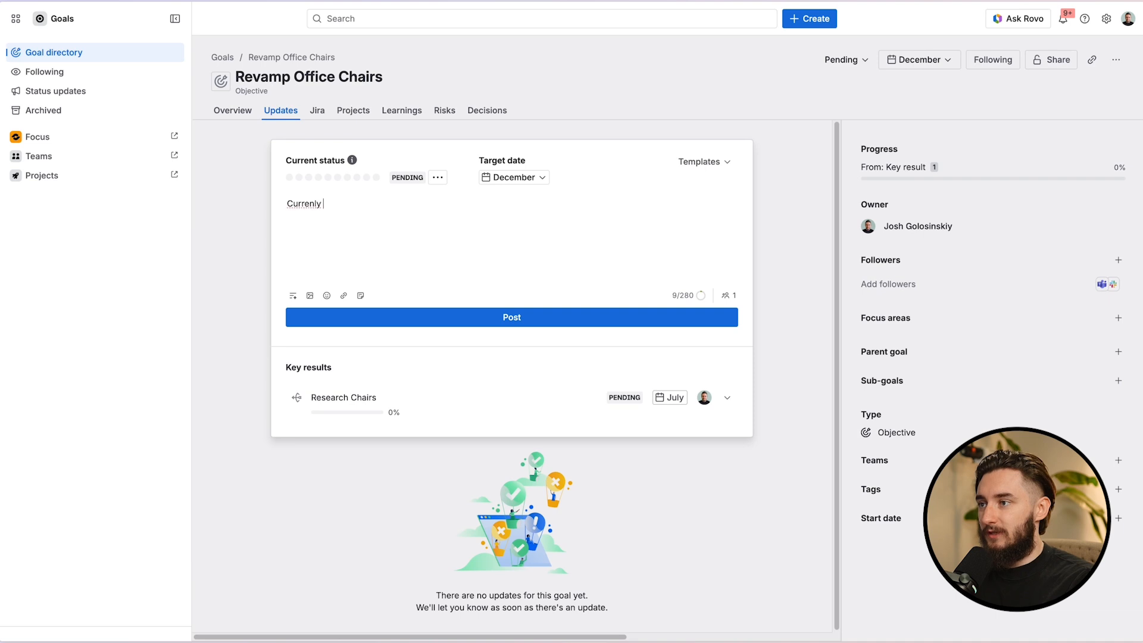
key("BackSpace")
key("BackSpace")
key("BackSpace")
type("tly looka")
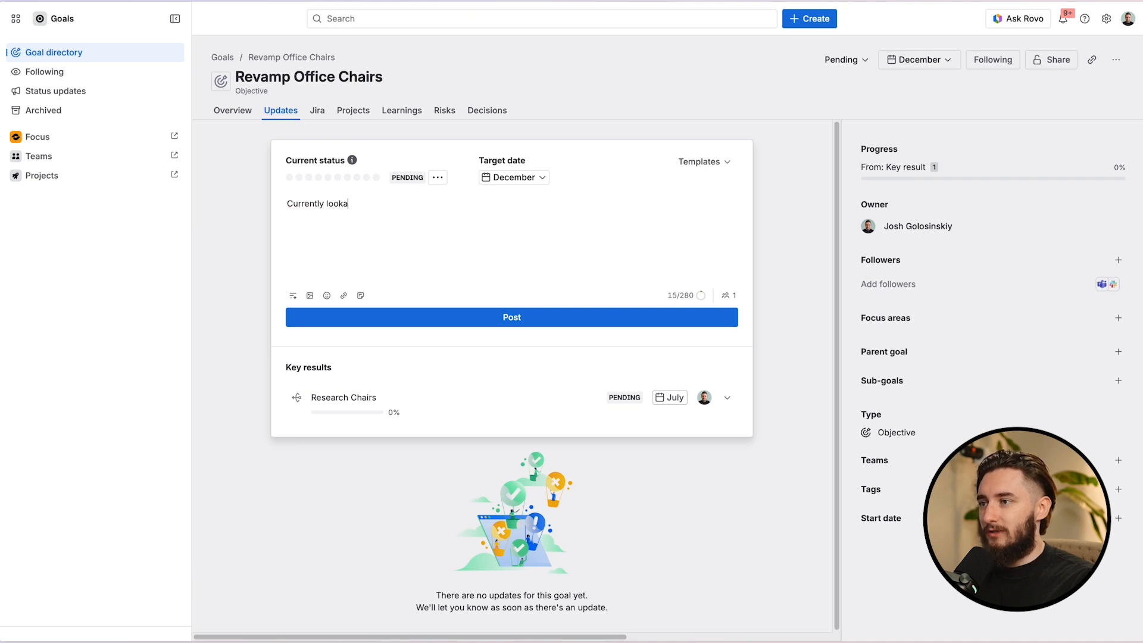
key("BackSpace")
type("ing at option and suppliers.")
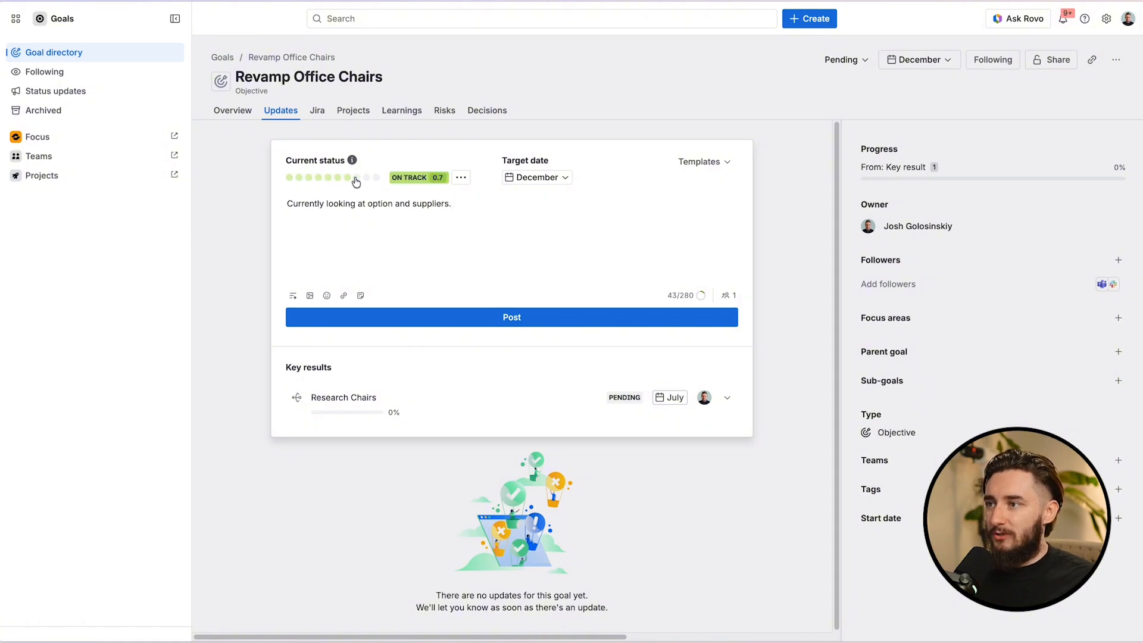
left_click(375, 183)
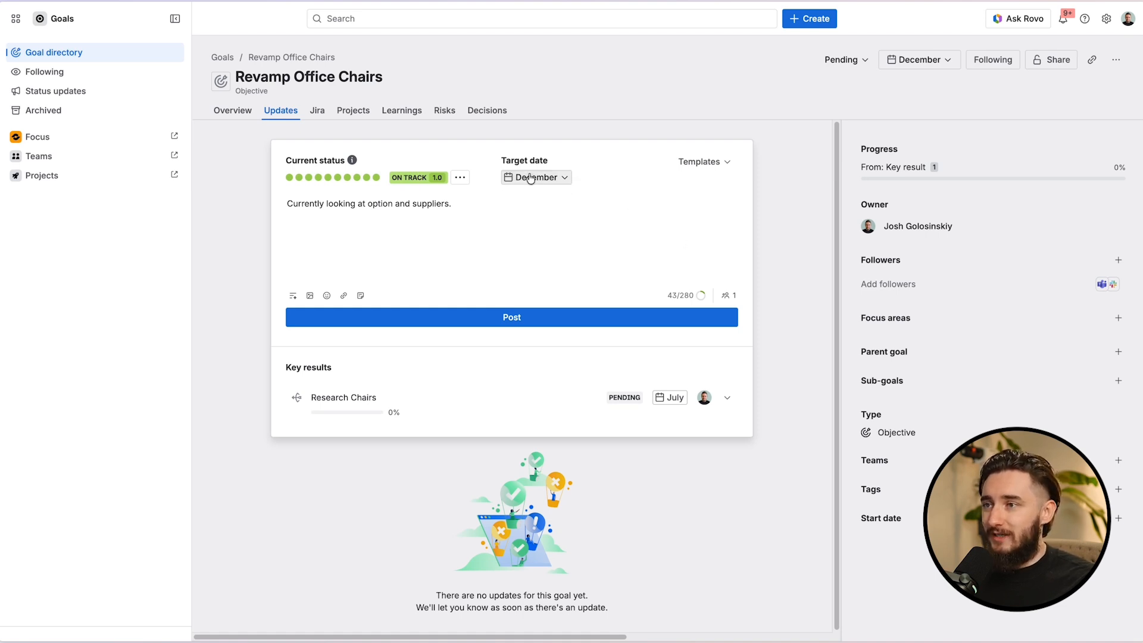
left_click(503, 316)
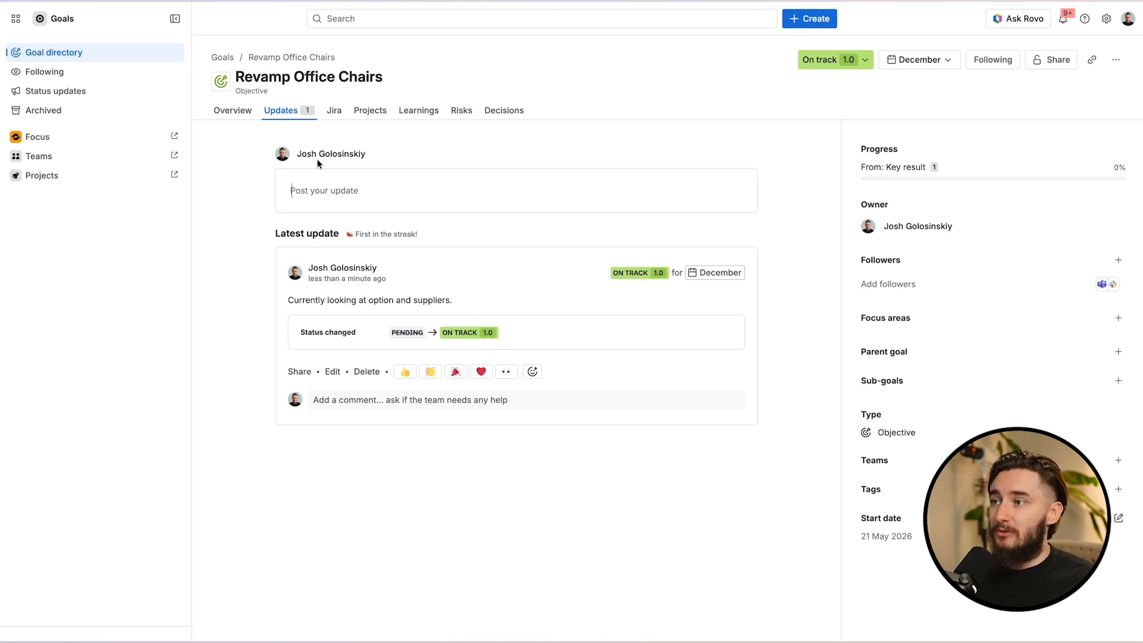
Step: Go to the goal's overview and add the People Services team to the goal
left_click(239, 113)
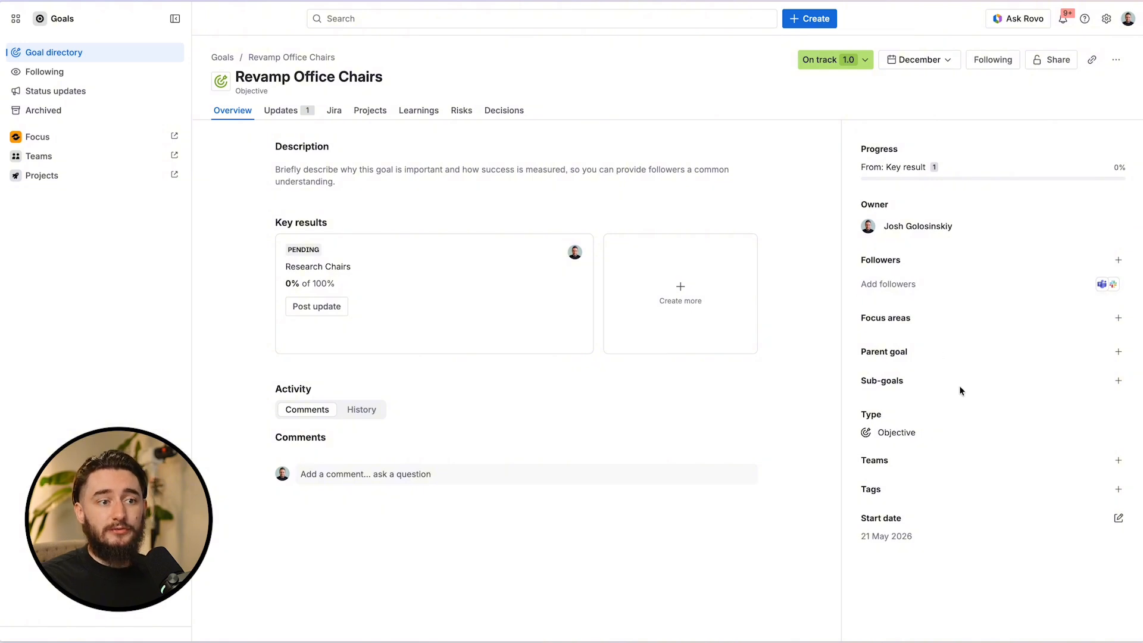
left_click(1118, 460)
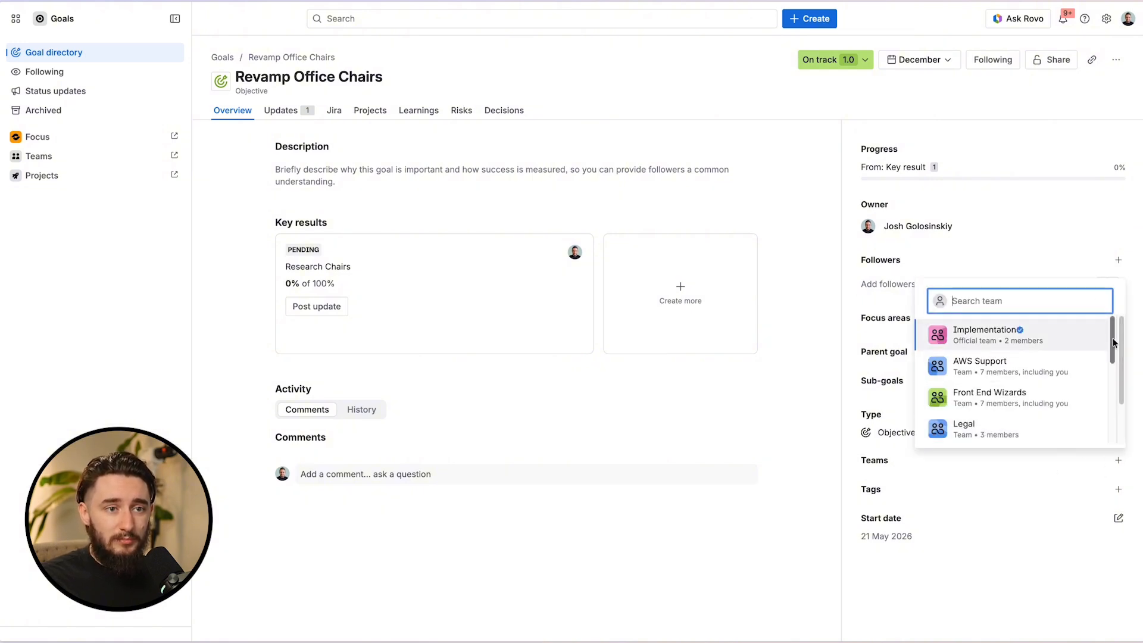
left_click_drag(1112, 342, 1101, 384)
left_click(1027, 405)
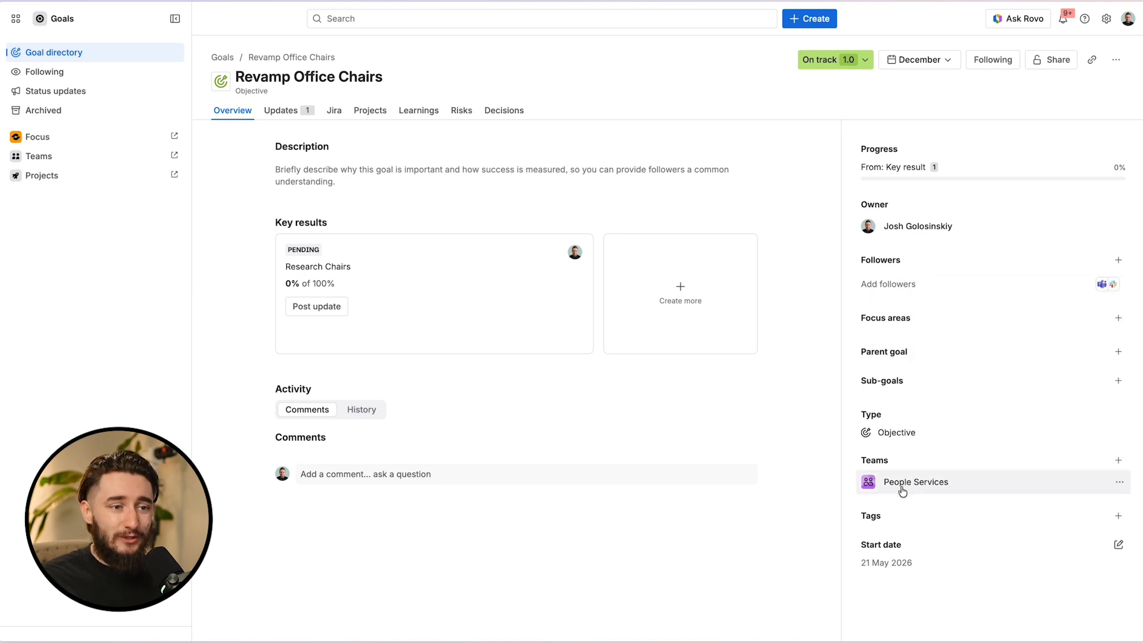
mouse_move(910, 491)
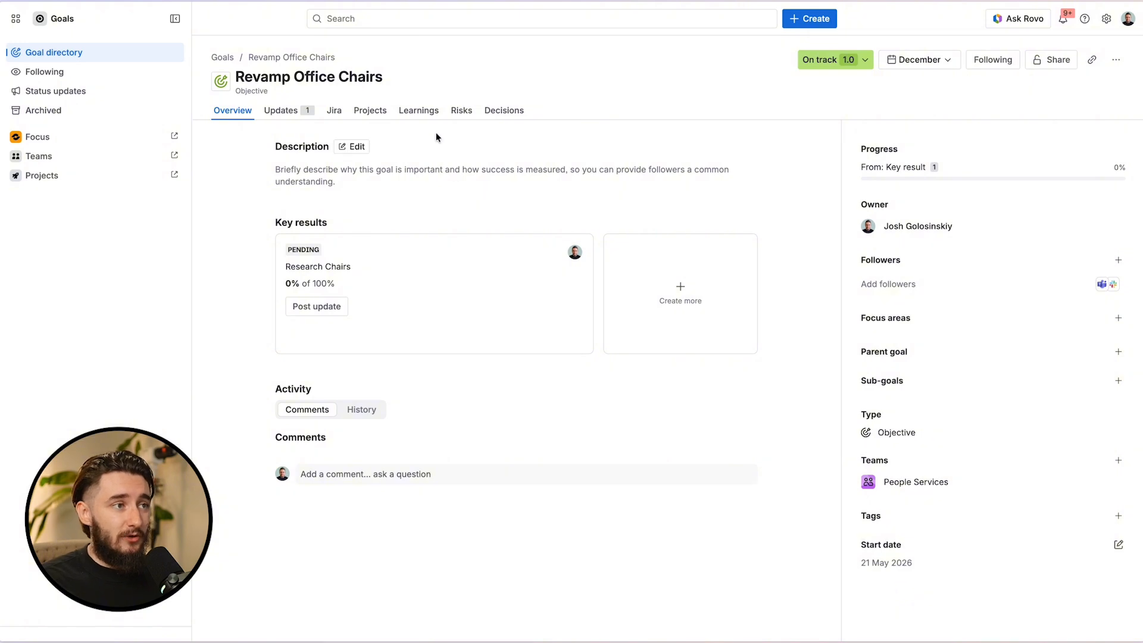
Step: Look through the goal's learnings, decisions and risks sections
left_click(422, 113)
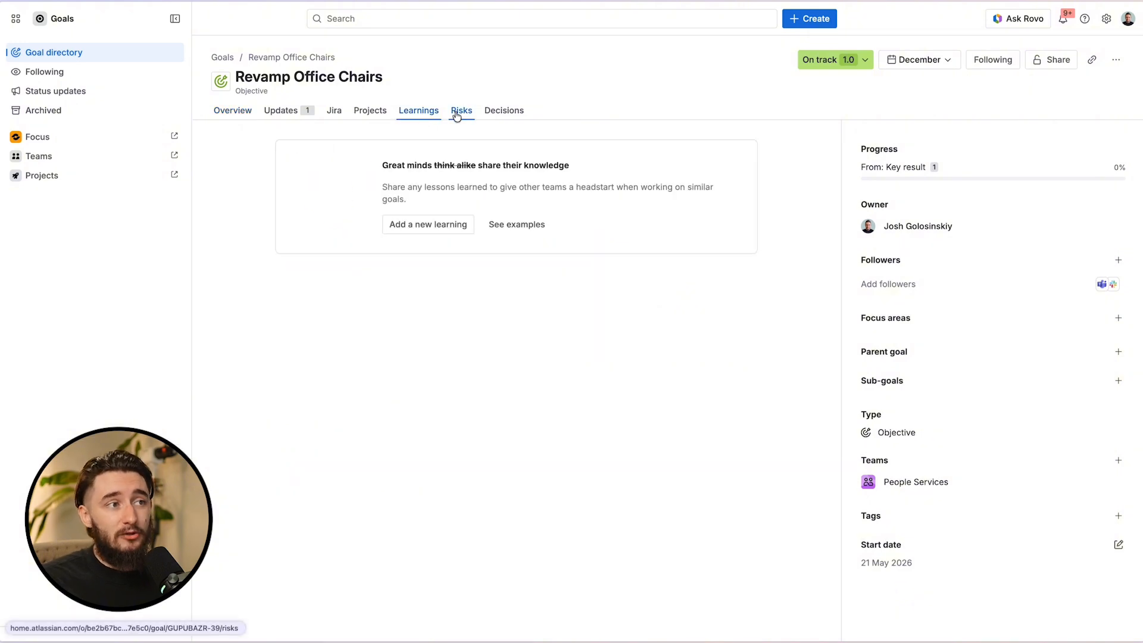
left_click(503, 111)
left_click(461, 111)
left_click(417, 113)
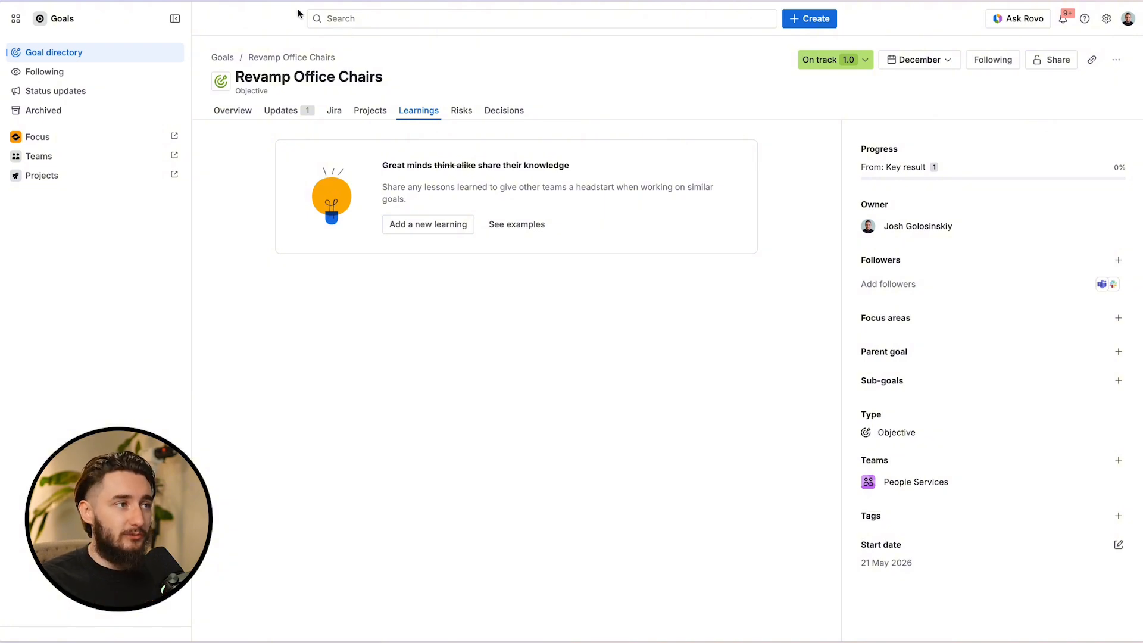
Step: Return to the goal directory and open the updates of the "Increase Global Revenue by 20% by the End of the Fiscal Year" goal
left_click(222, 57)
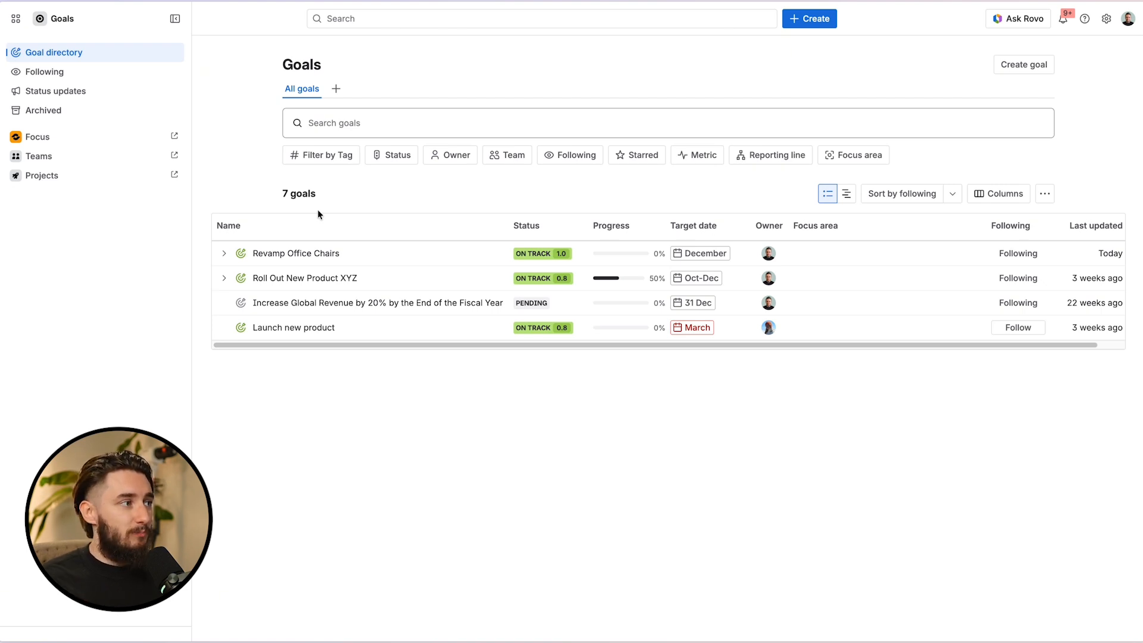
left_click(297, 303)
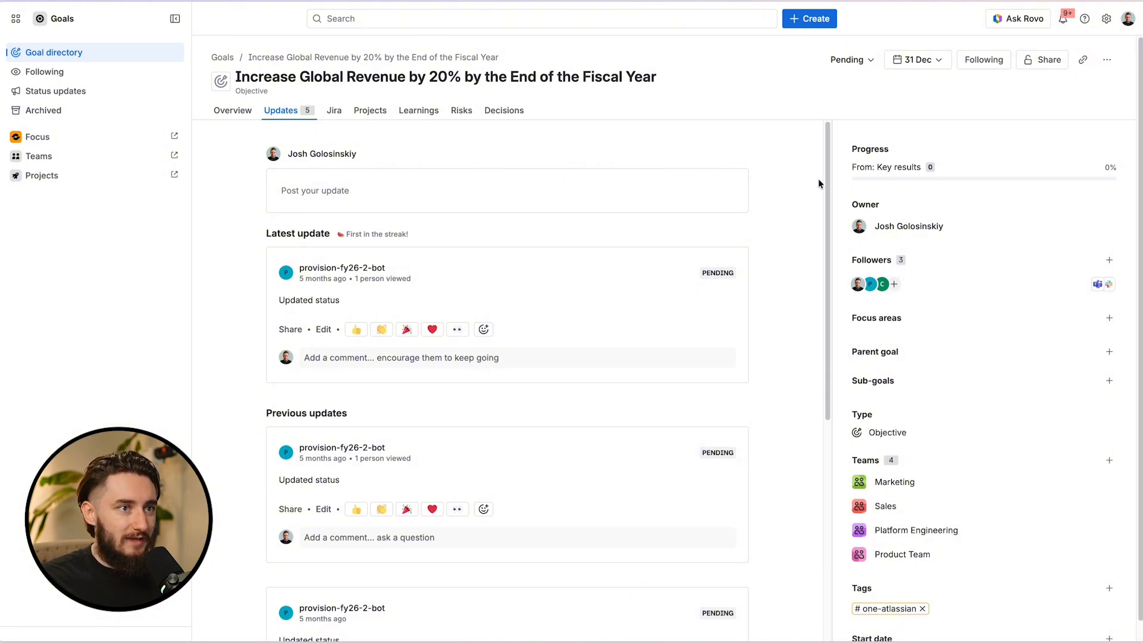
Step: Return to the goal list, open Revamp Office Chairs and look at its option for adding a Jira work item
key("super+[")
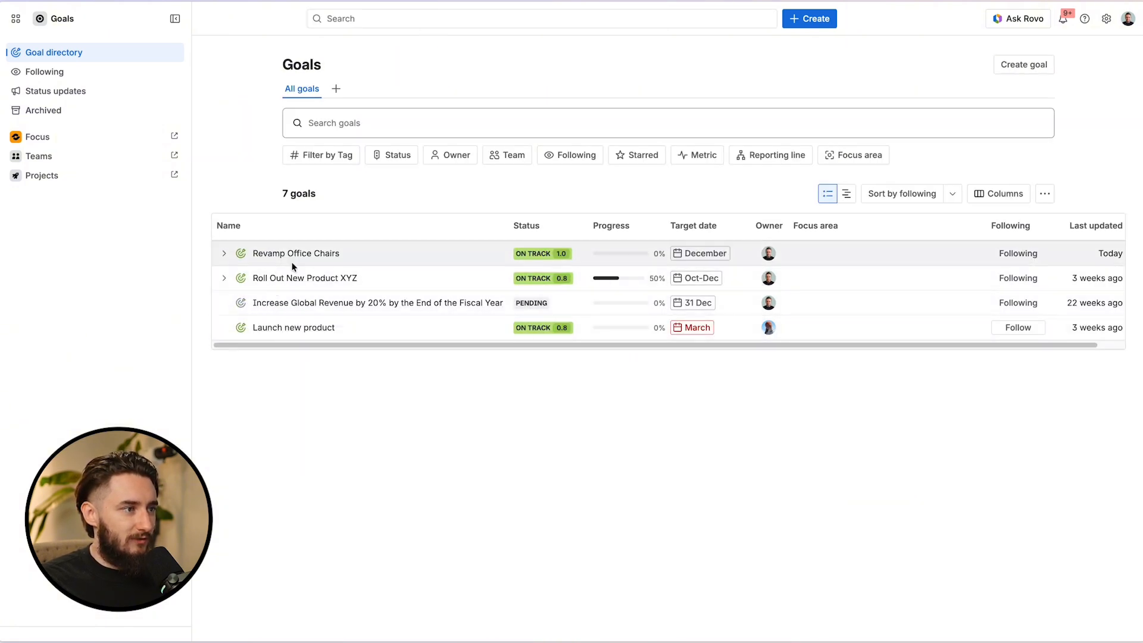
left_click(295, 256)
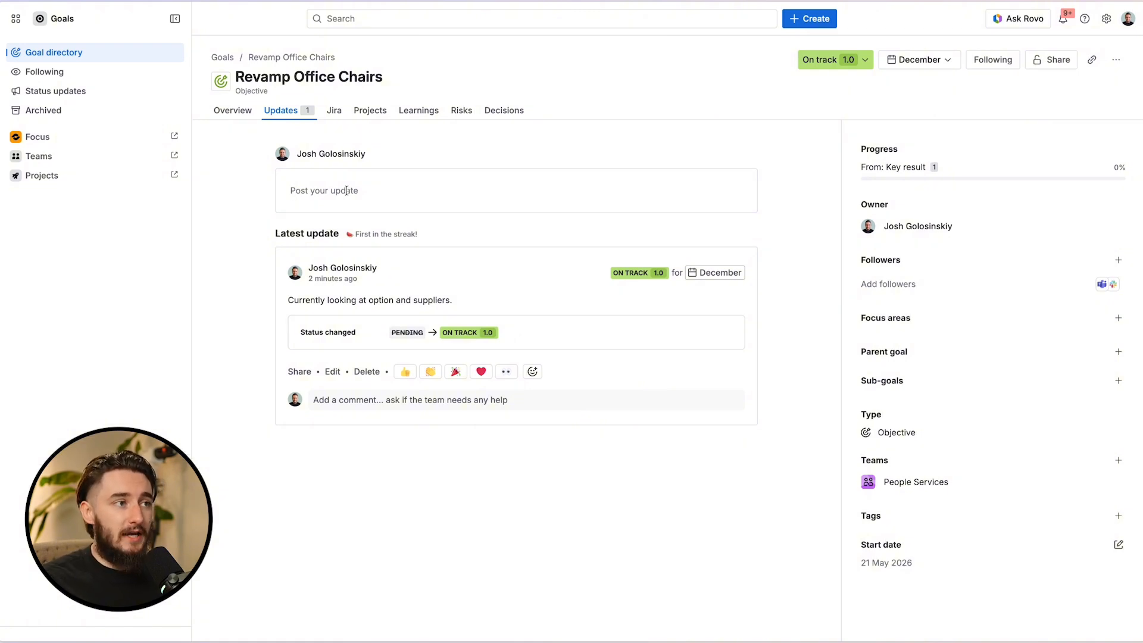
left_click(335, 114)
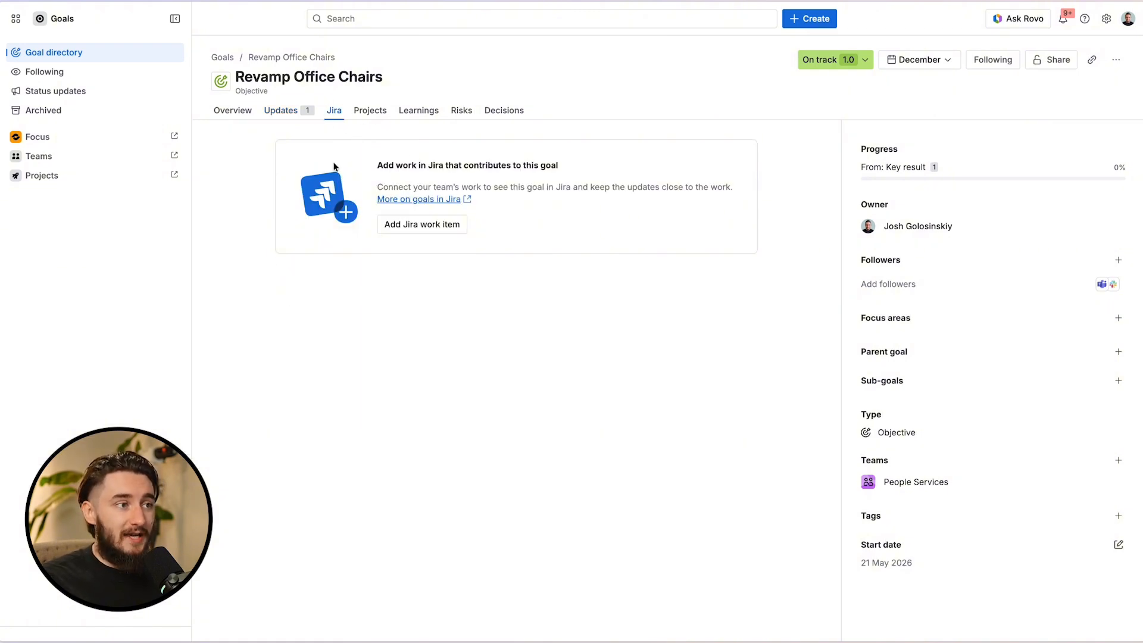
left_click(436, 234)
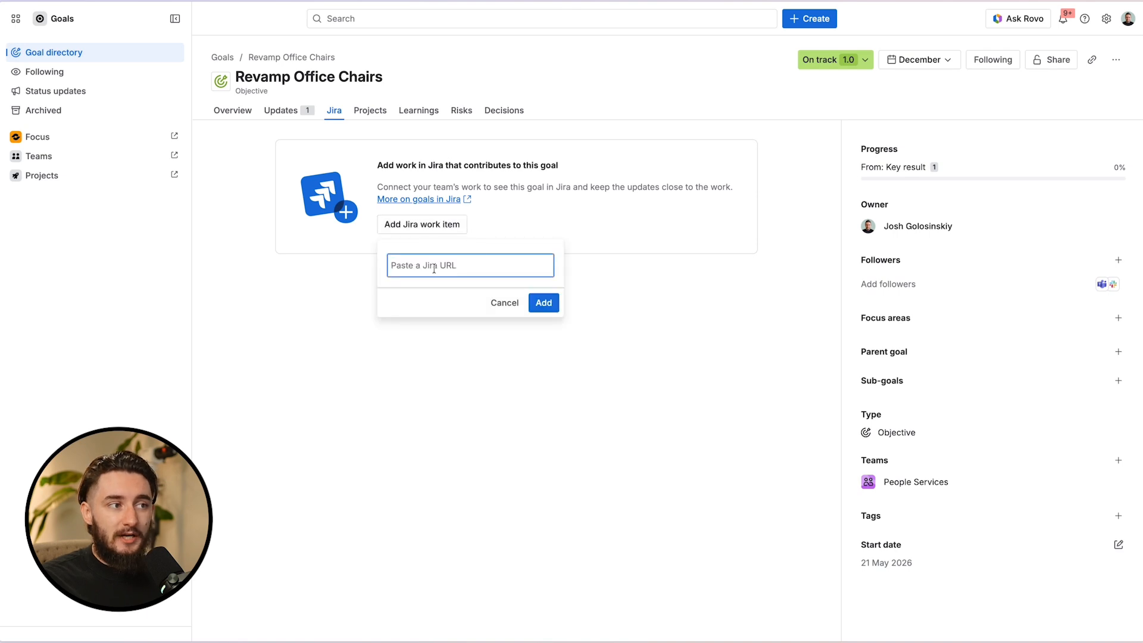
left_click(663, 357)
Step: Switch to Jira and open the Purchase Laptop order in the Procurement space
mouse_move(2, 265)
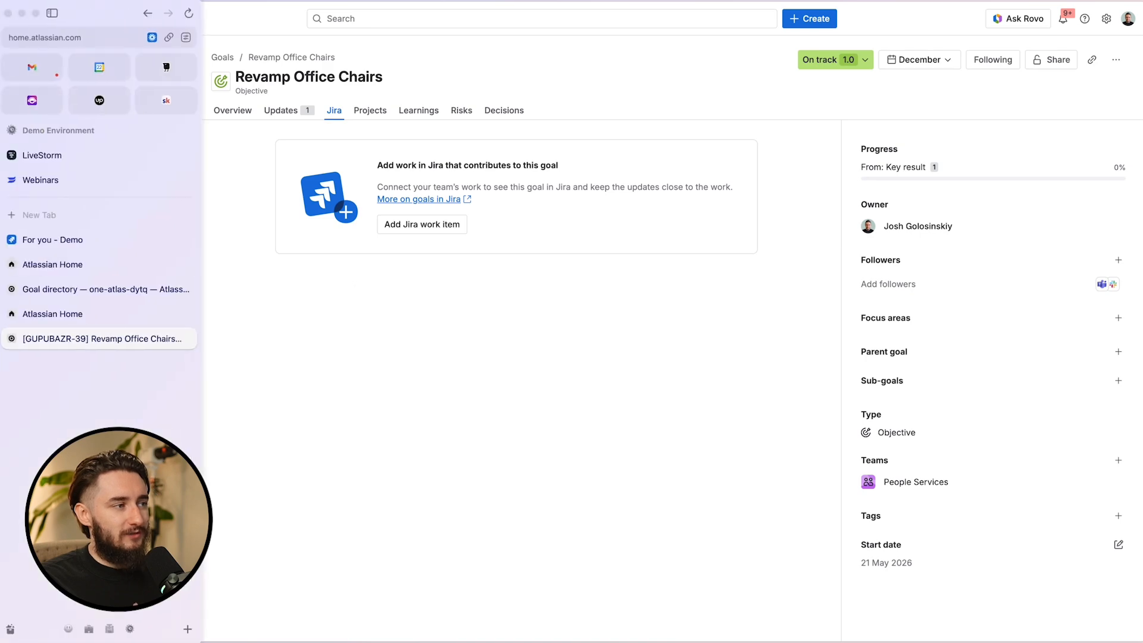
left_click(112, 242)
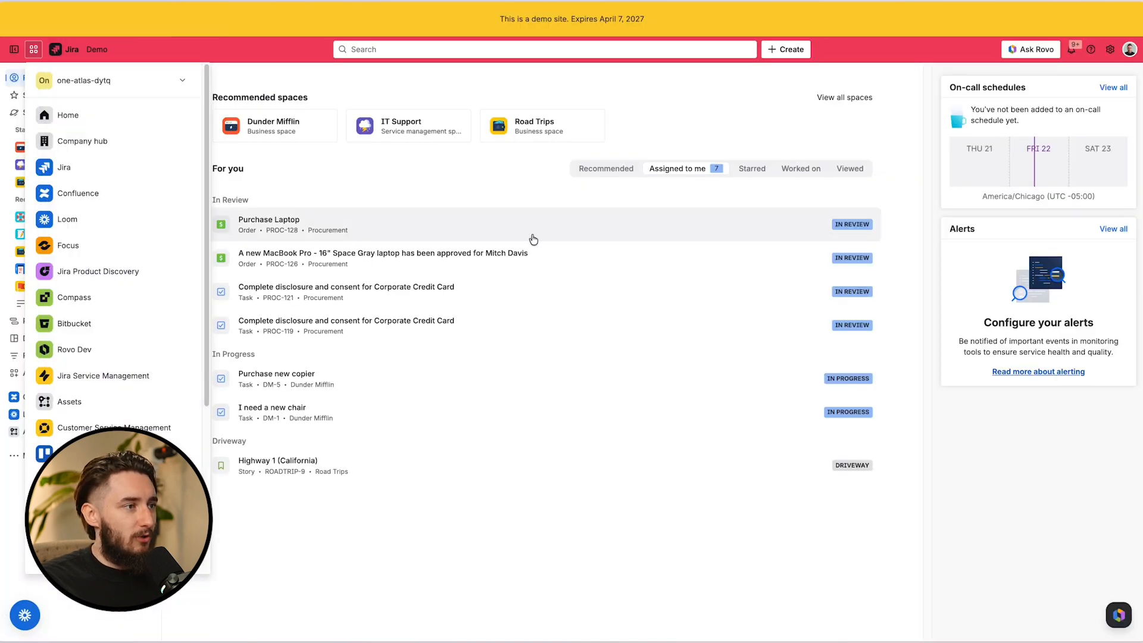
left_click(386, 230)
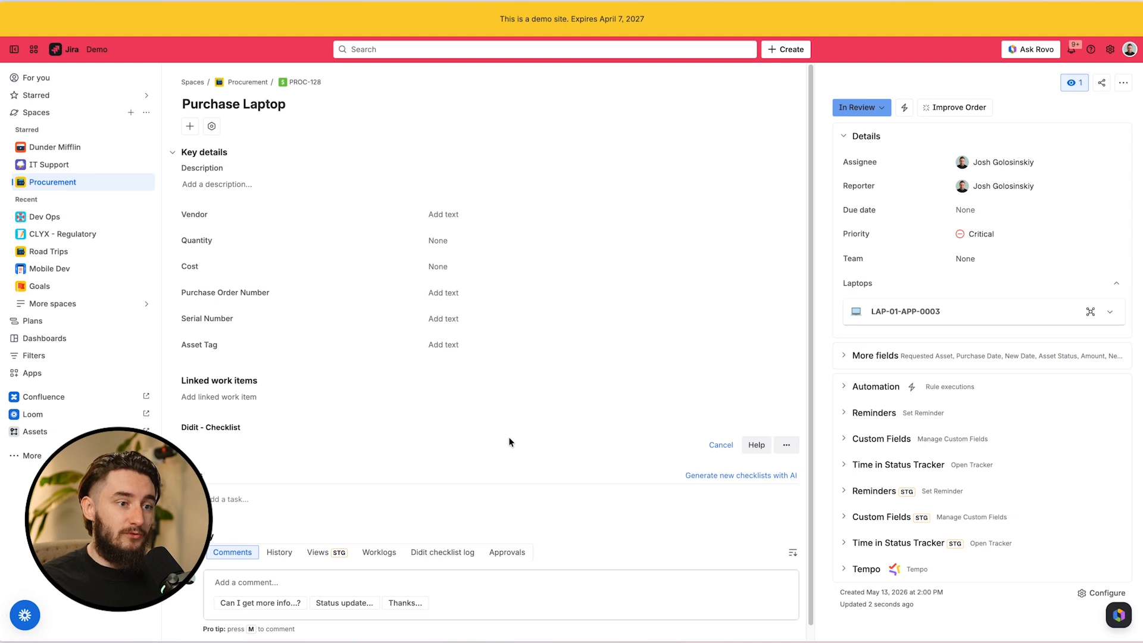
Step: Add the Goals field to the context fields of the Procurement work item layout and save the changes
left_click(1084, 593)
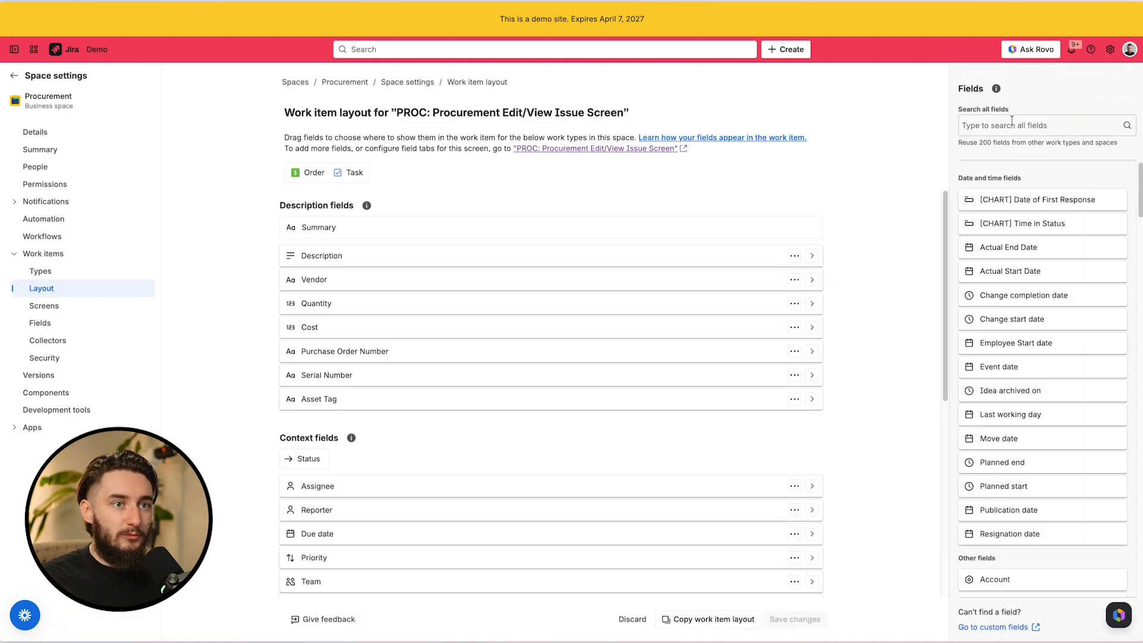
left_click(1012, 124)
type("goals")
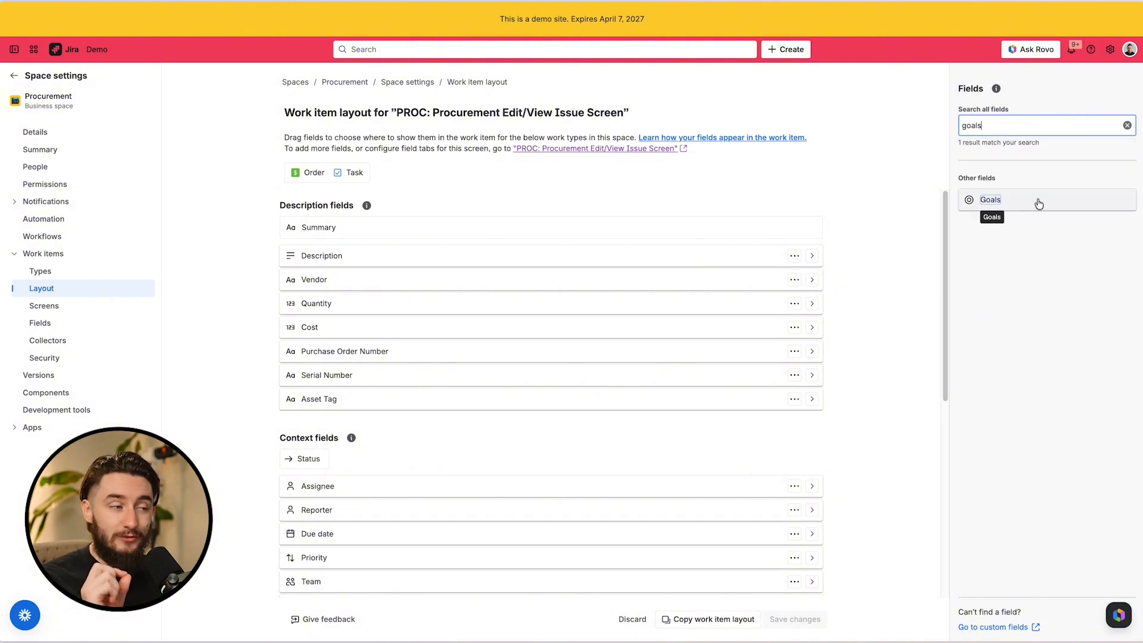
left_click_drag(1039, 204, 375, 345)
left_click(815, 617)
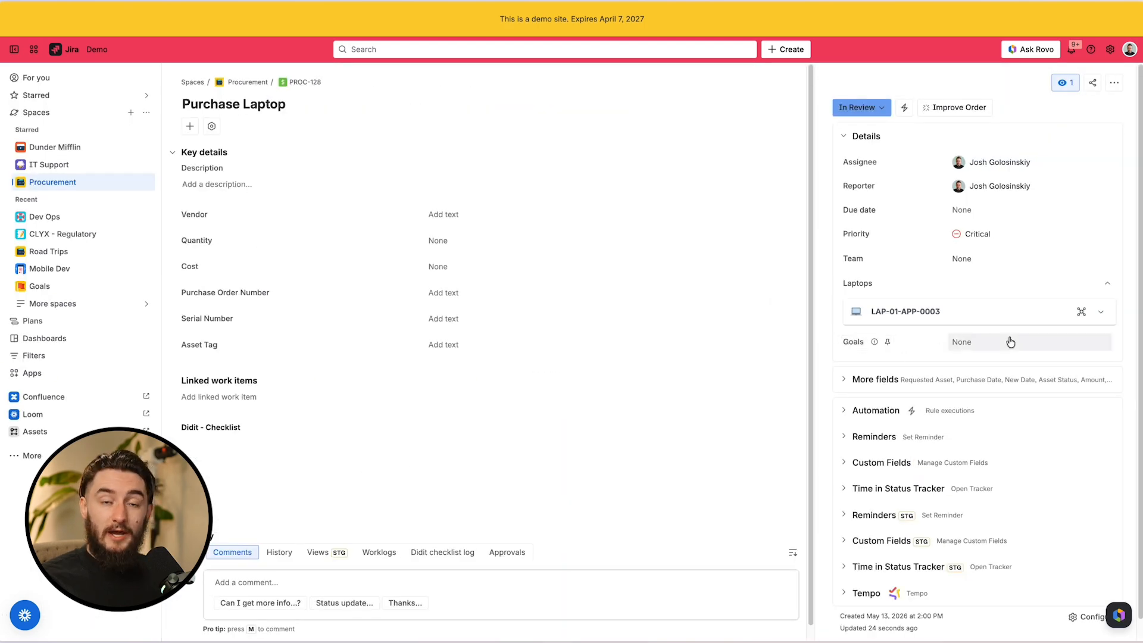
Step: Link the Purchase Laptop order to the Revamp Office Chairs goal
left_click(1010, 341)
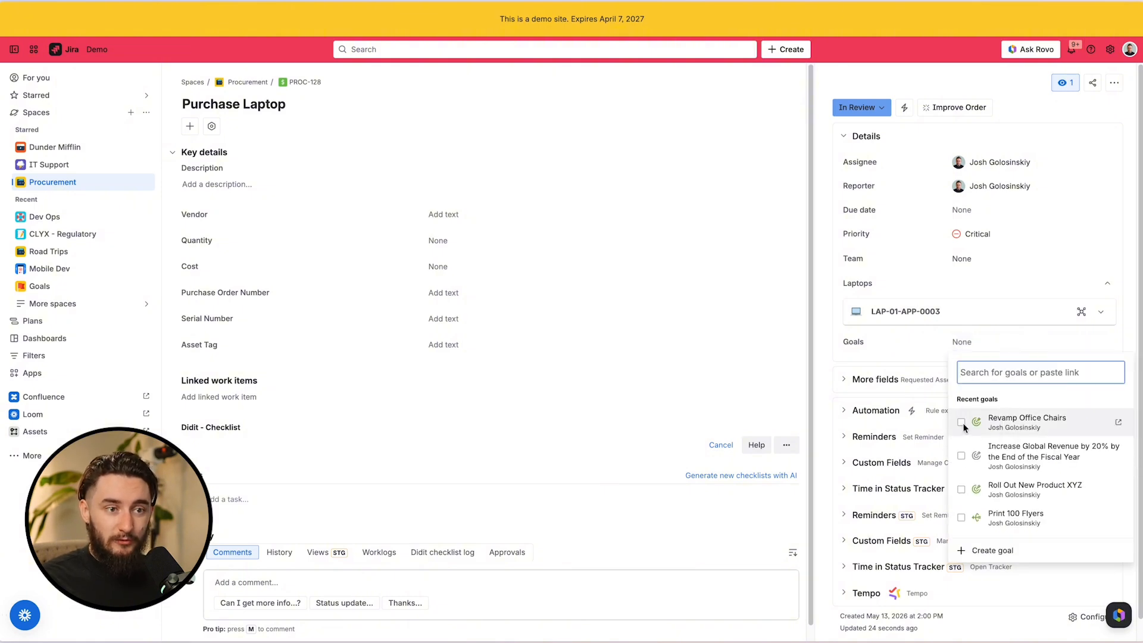
left_click(999, 428)
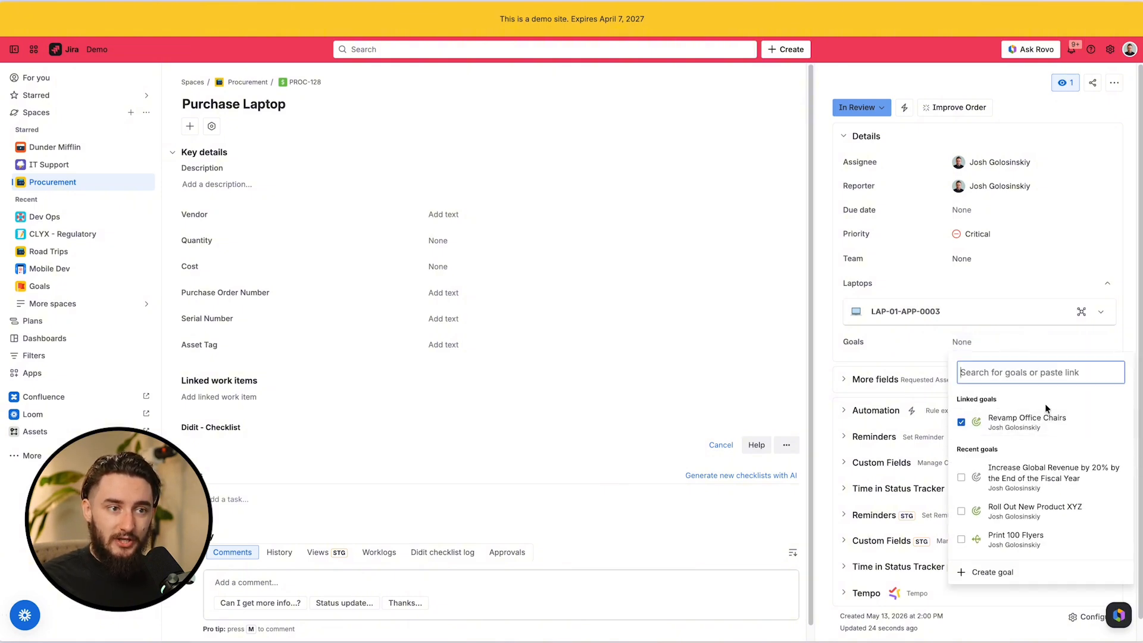
left_click(1128, 349)
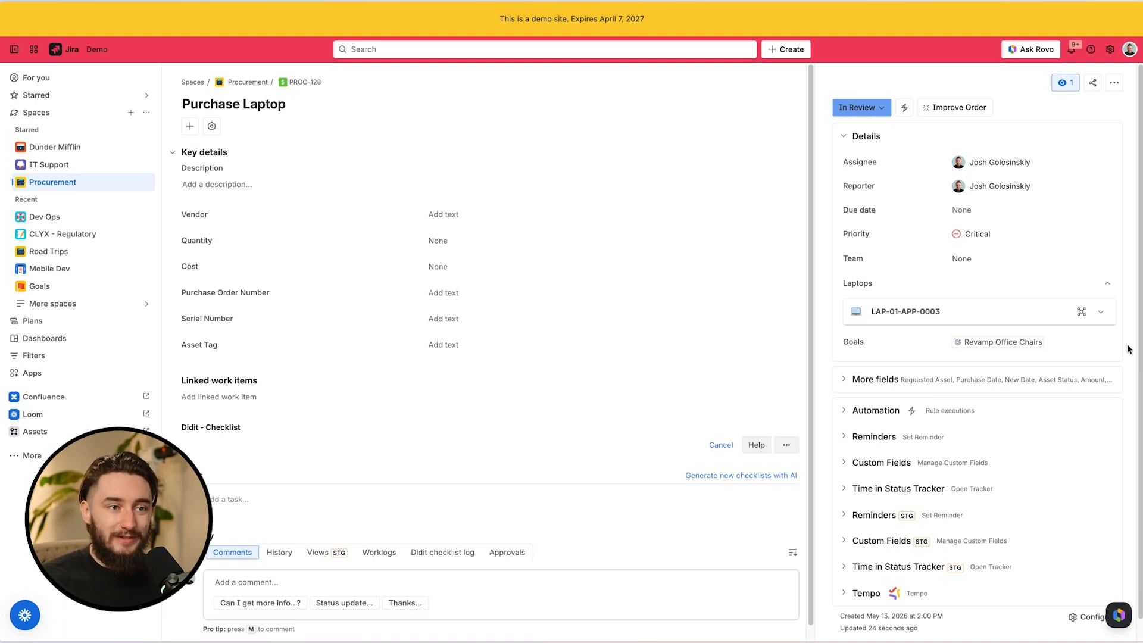
Step: Return to the Revamp Office Chairs goal, refresh its contributing Jira work items and open Purchase Laptop from there
mouse_move(2, 333)
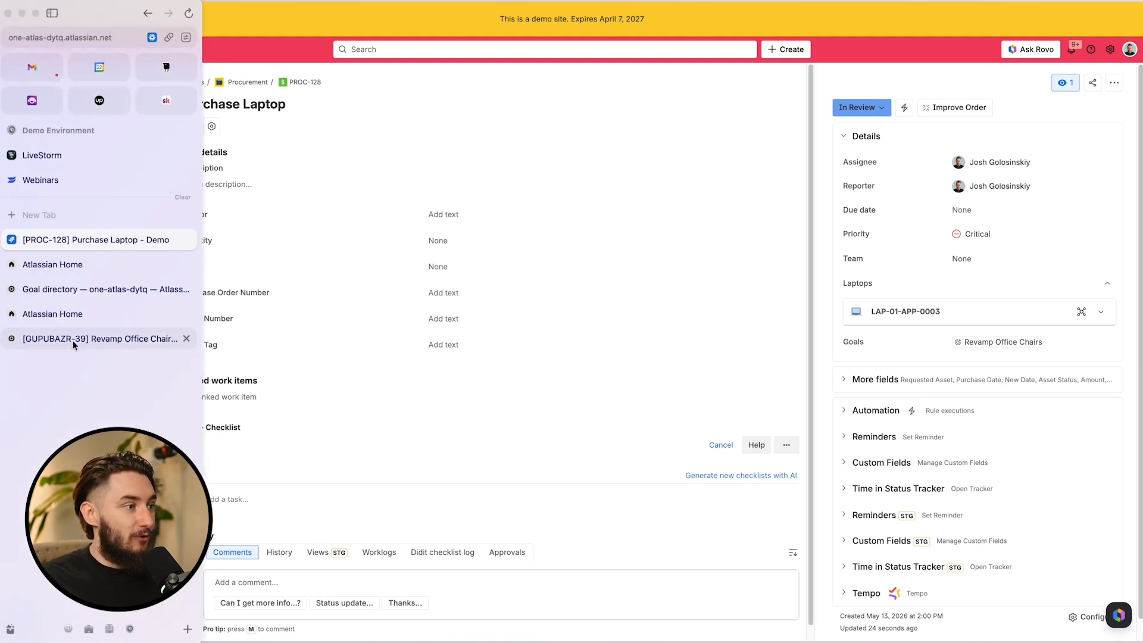
left_click(112, 336)
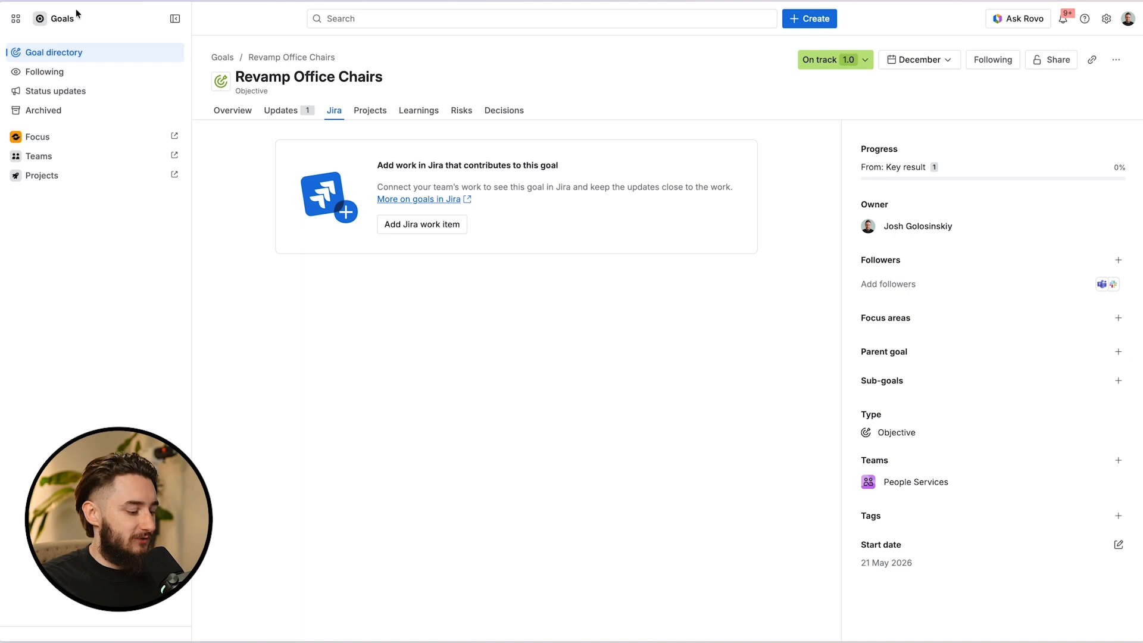
key("super+r")
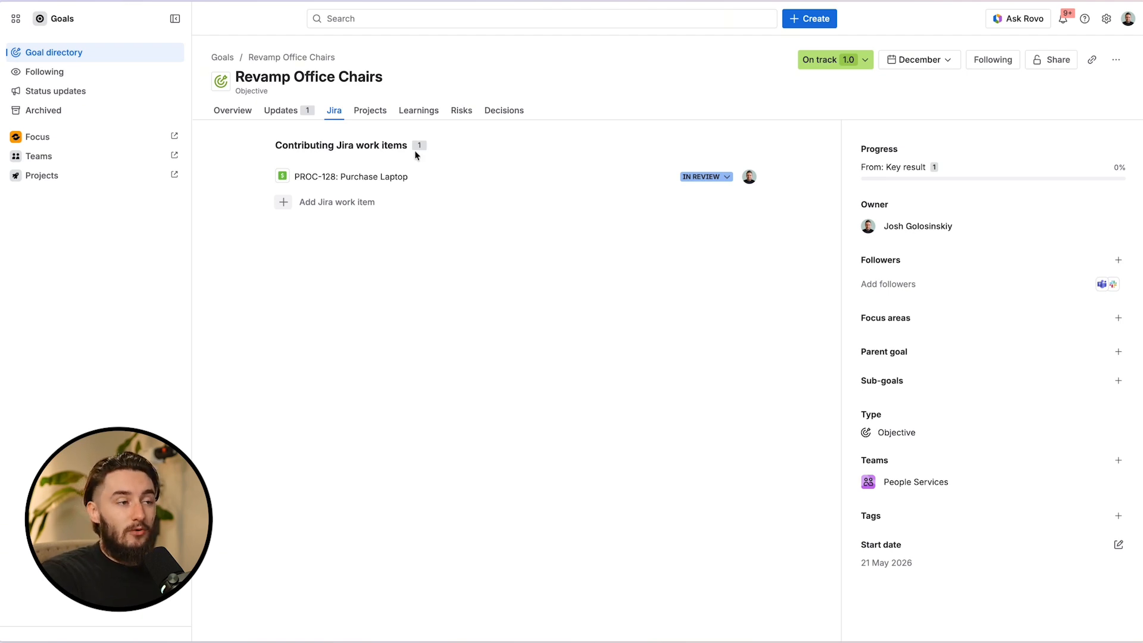
left_click(378, 176)
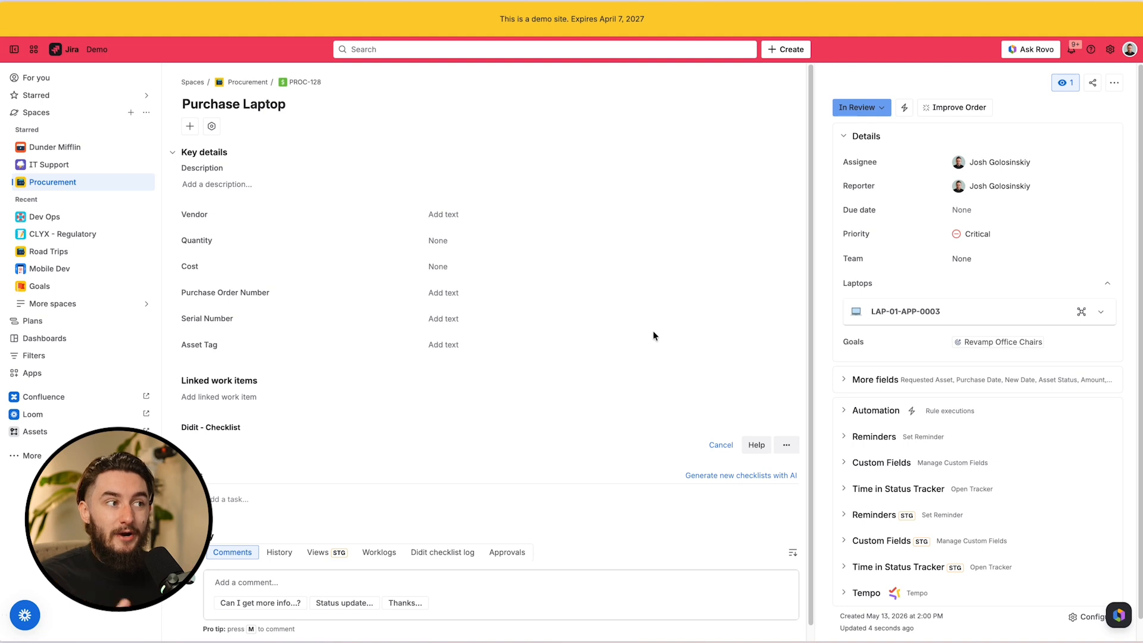
mouse_move(950, 347)
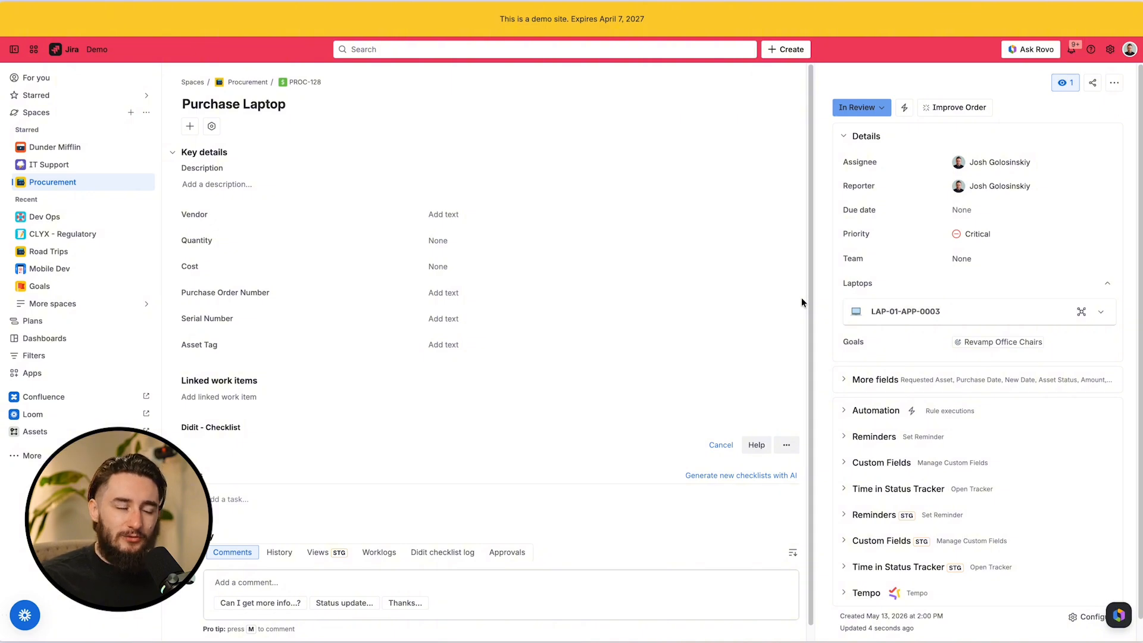
Step: Switch back to the goal directory and open the goal settings with the available goal types
mouse_move(4, 250)
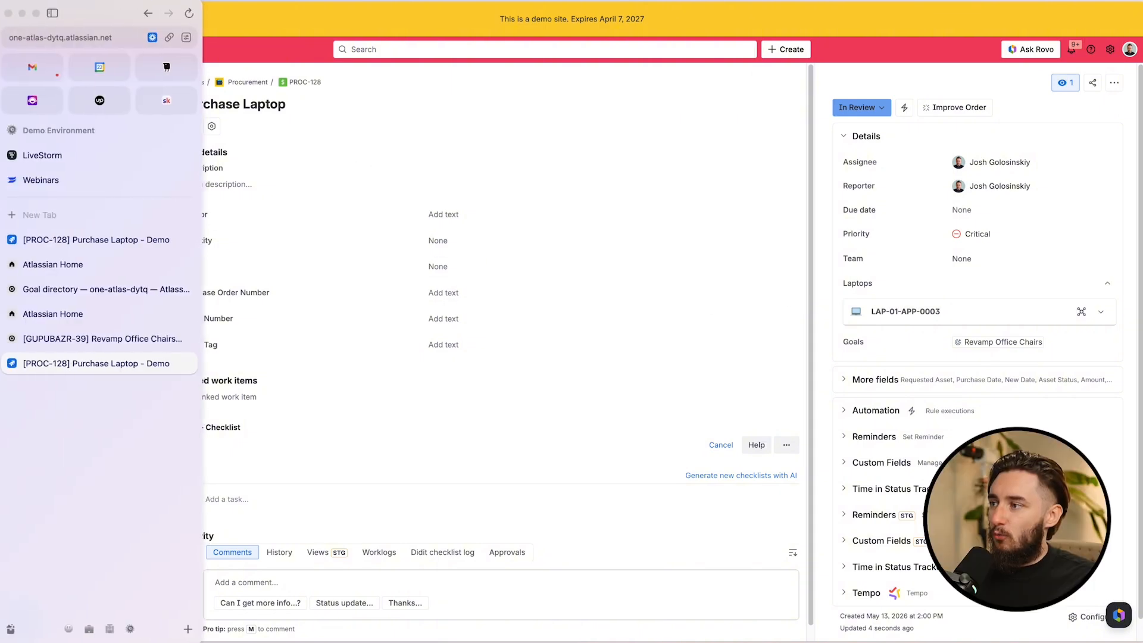
left_click(95, 240)
left_click(104, 264)
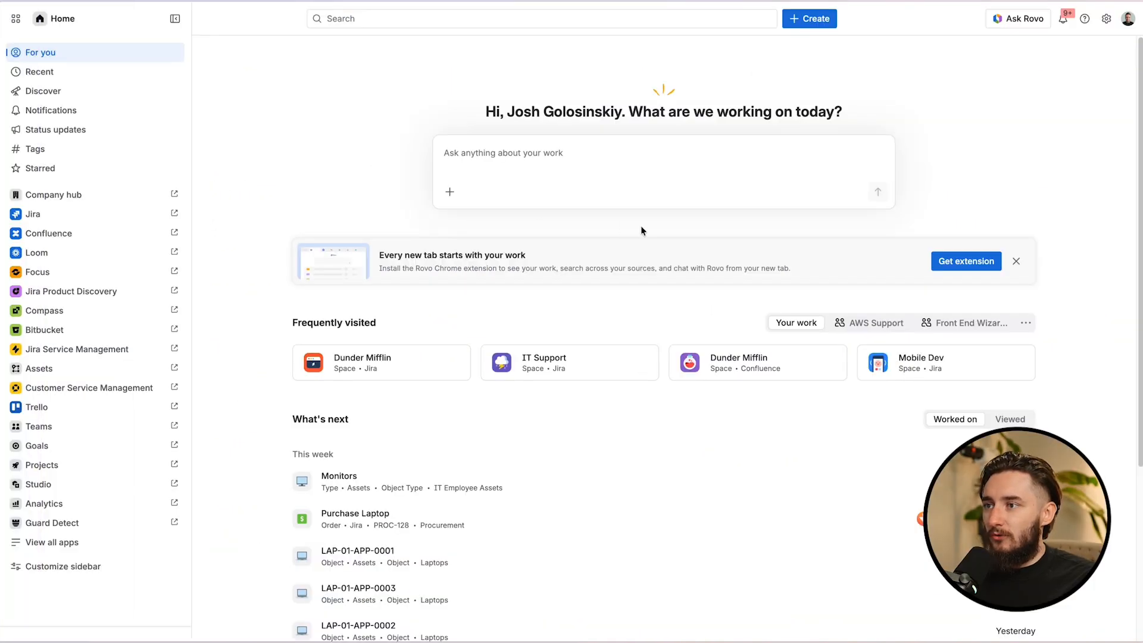
mouse_move(4, 280)
left_click(82, 289)
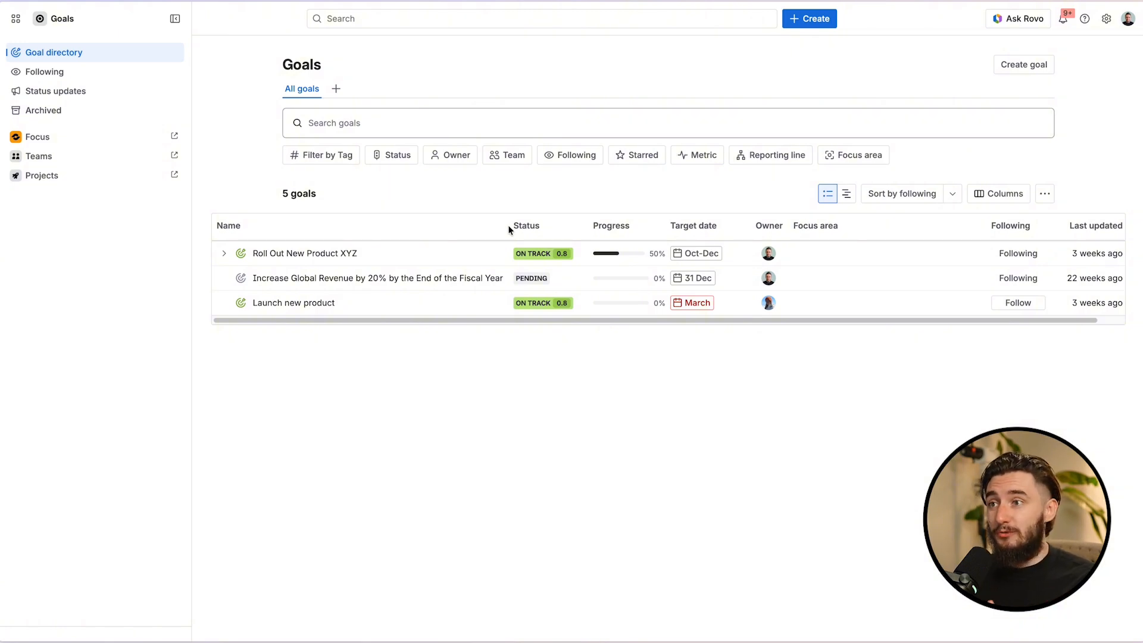
left_click(1104, 23)
left_click(994, 76)
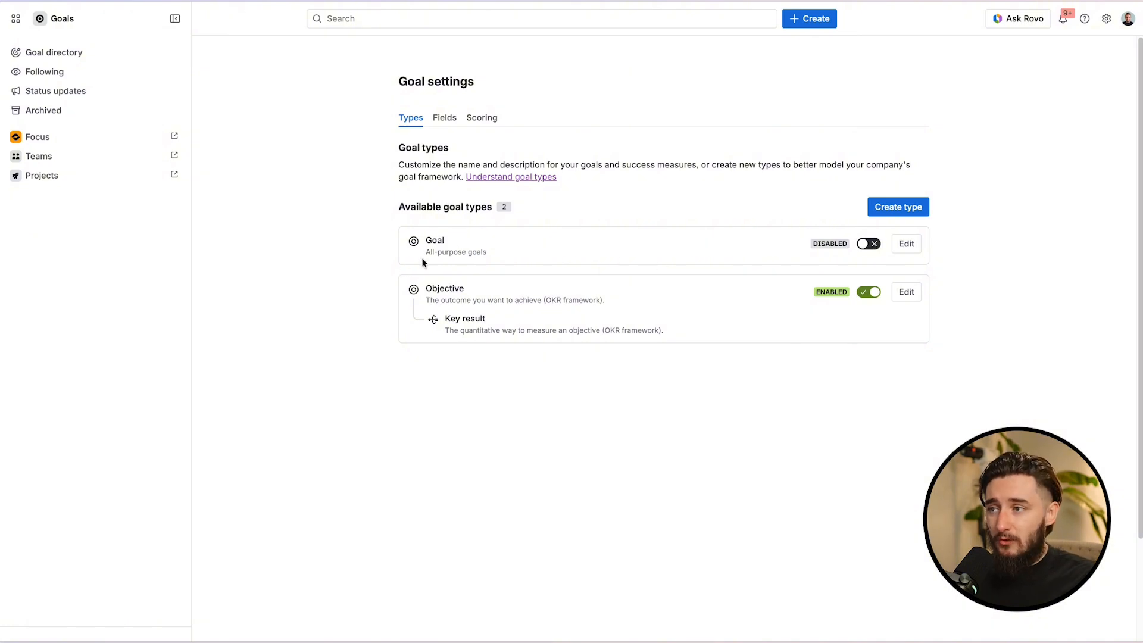
left_click_drag(426, 252, 508, 247)
left_click(555, 311)
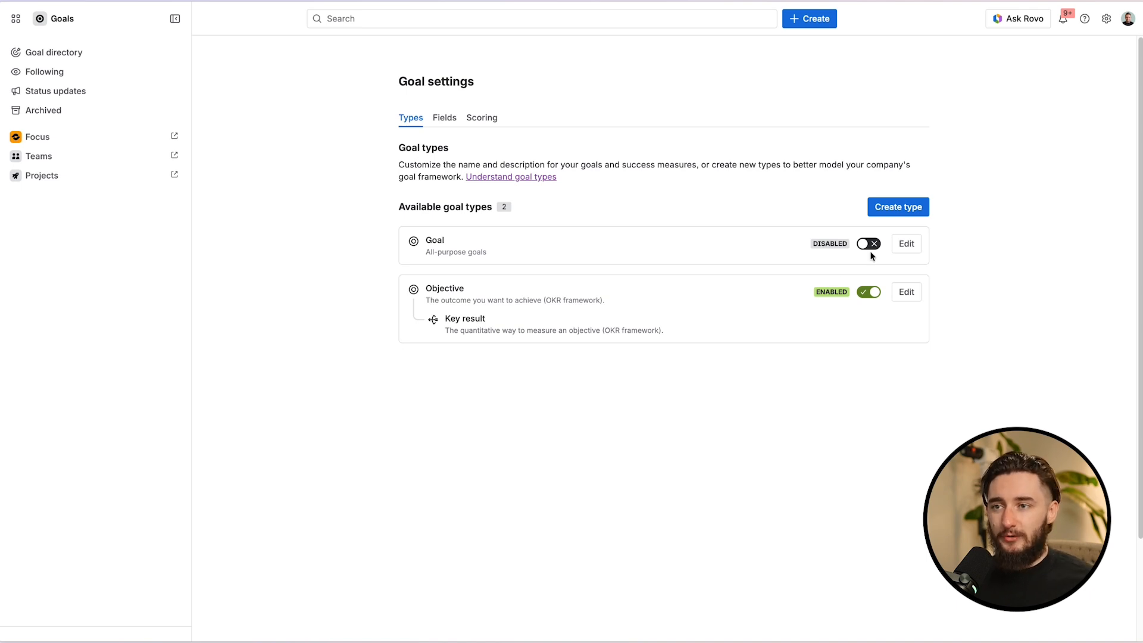
Step: Create a goal type named Rock without a success measure and allow users to create goals of this type
left_click(892, 215)
left_click(497, 151)
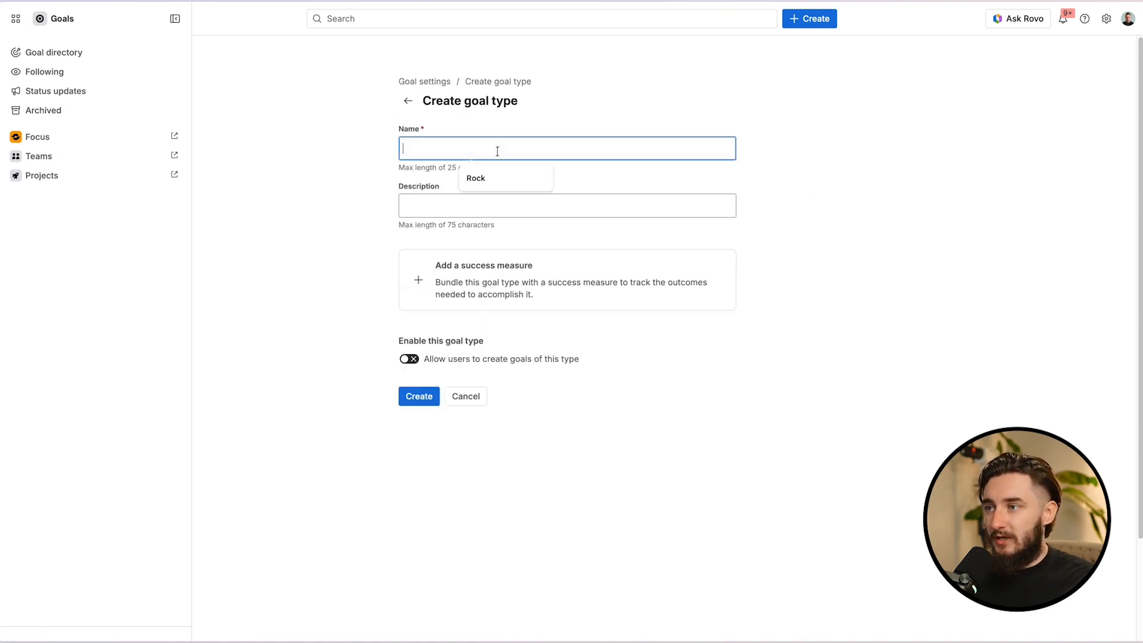
type("Rock")
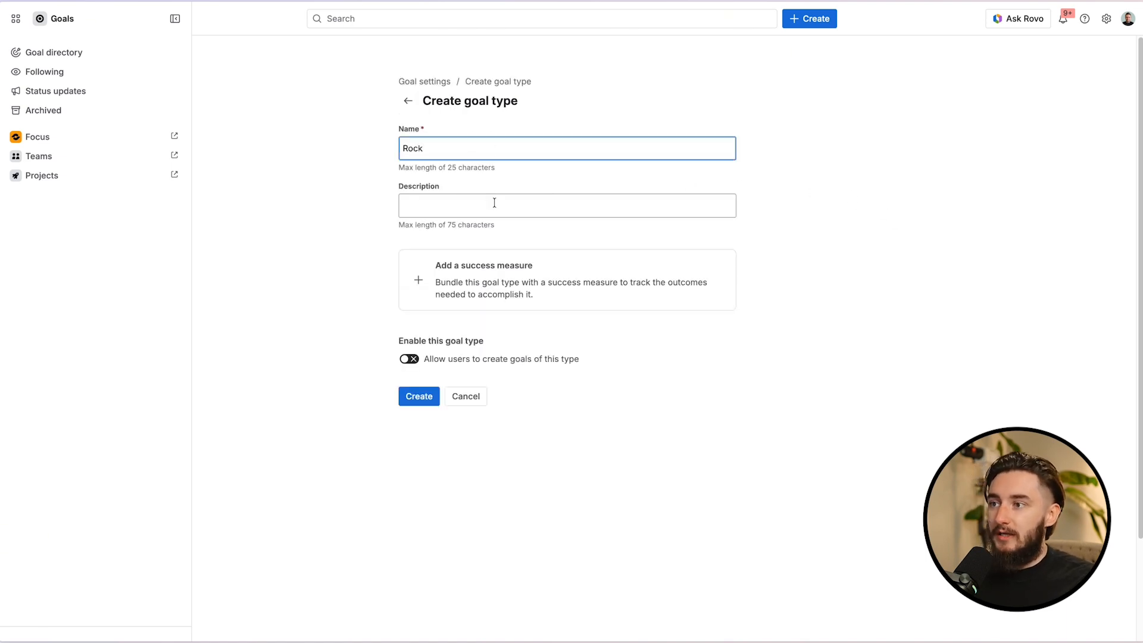
left_click(413, 286)
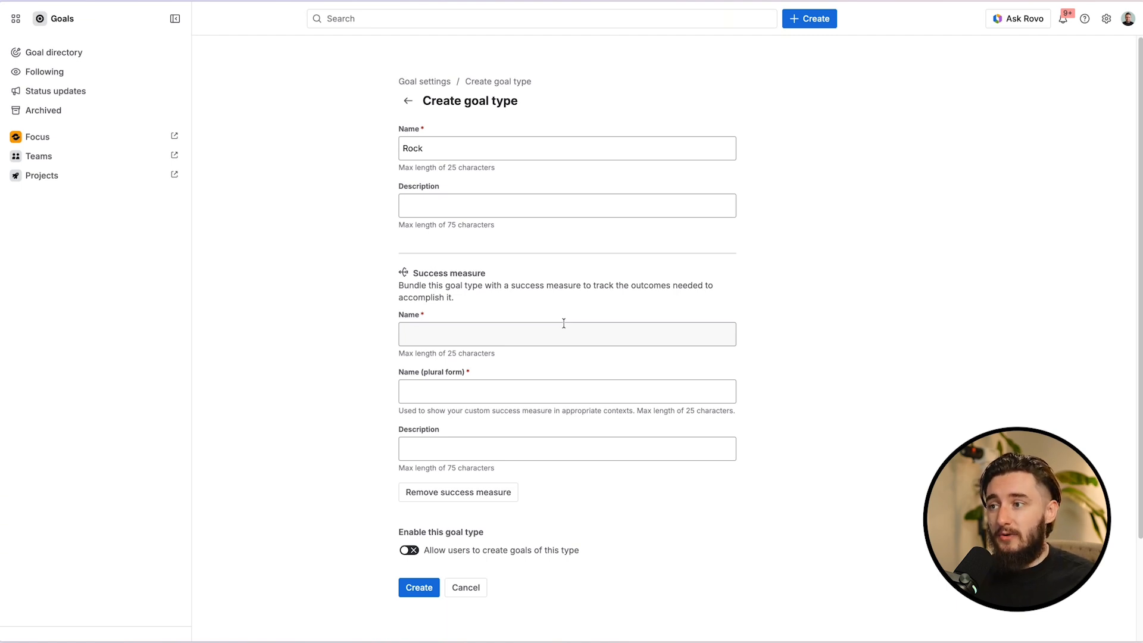
left_click(486, 504)
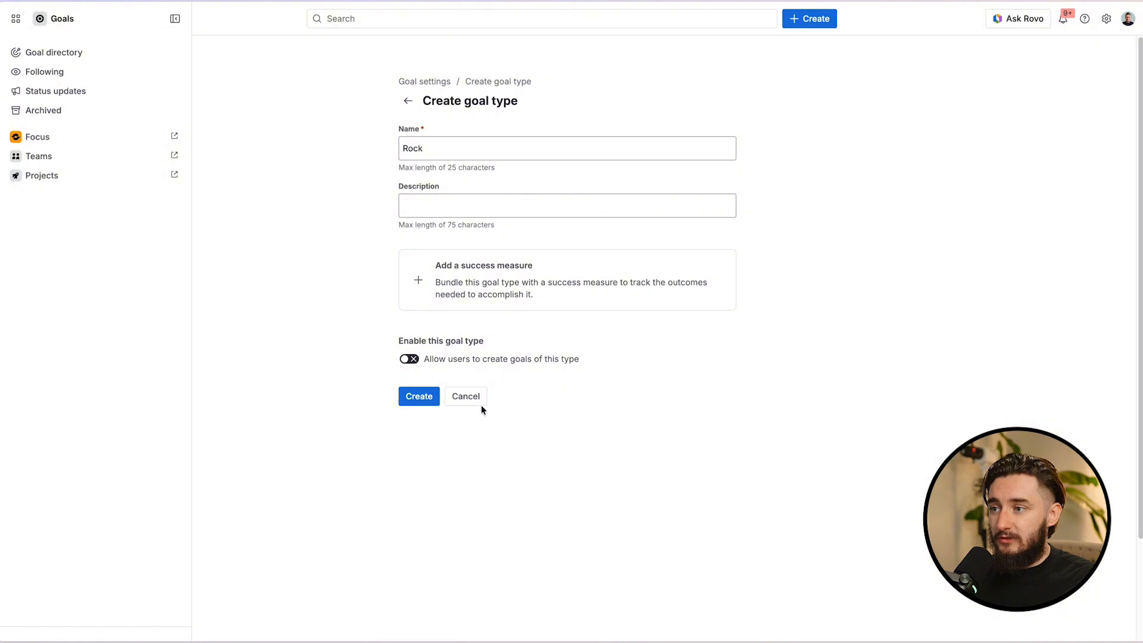
left_click(410, 360)
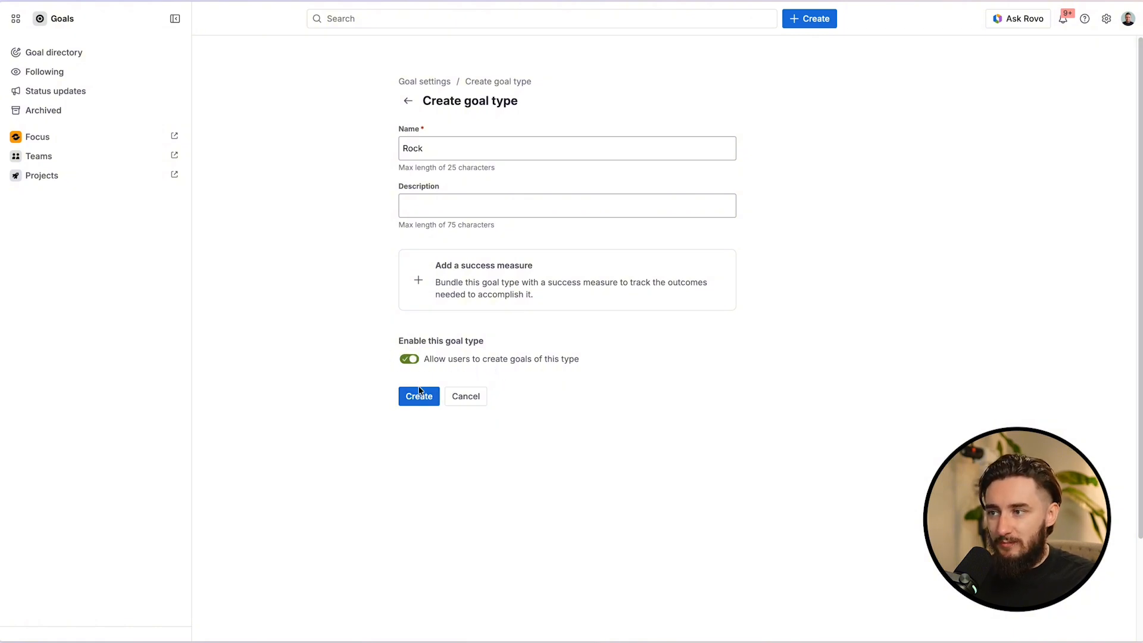
left_click(422, 396)
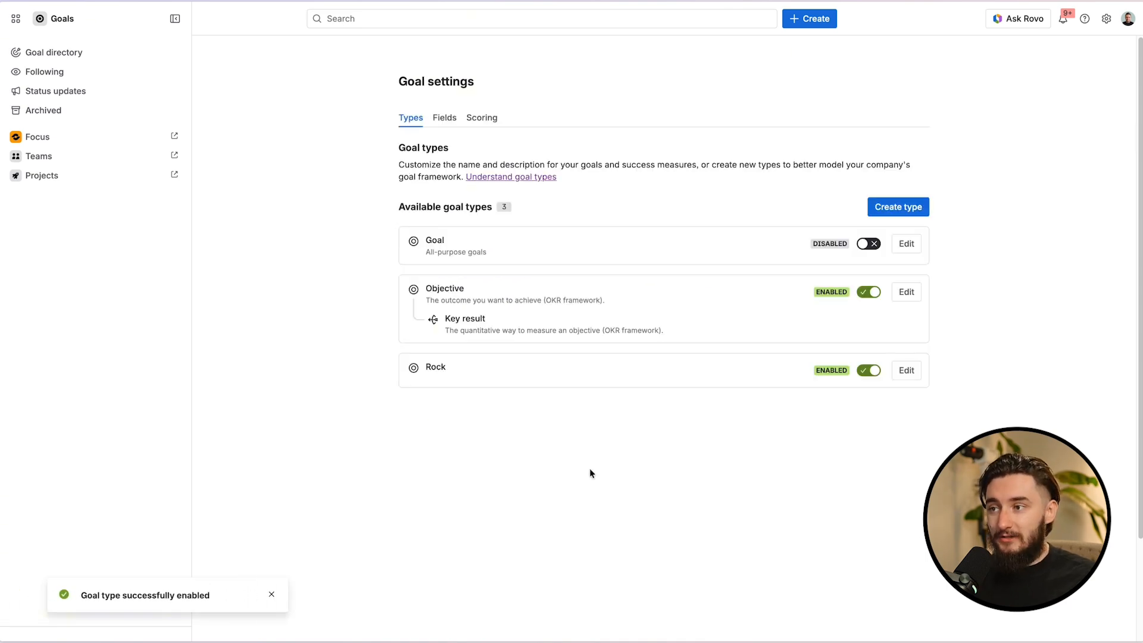
Step: Disable the Objective goal type and enable it again
left_click(869, 292)
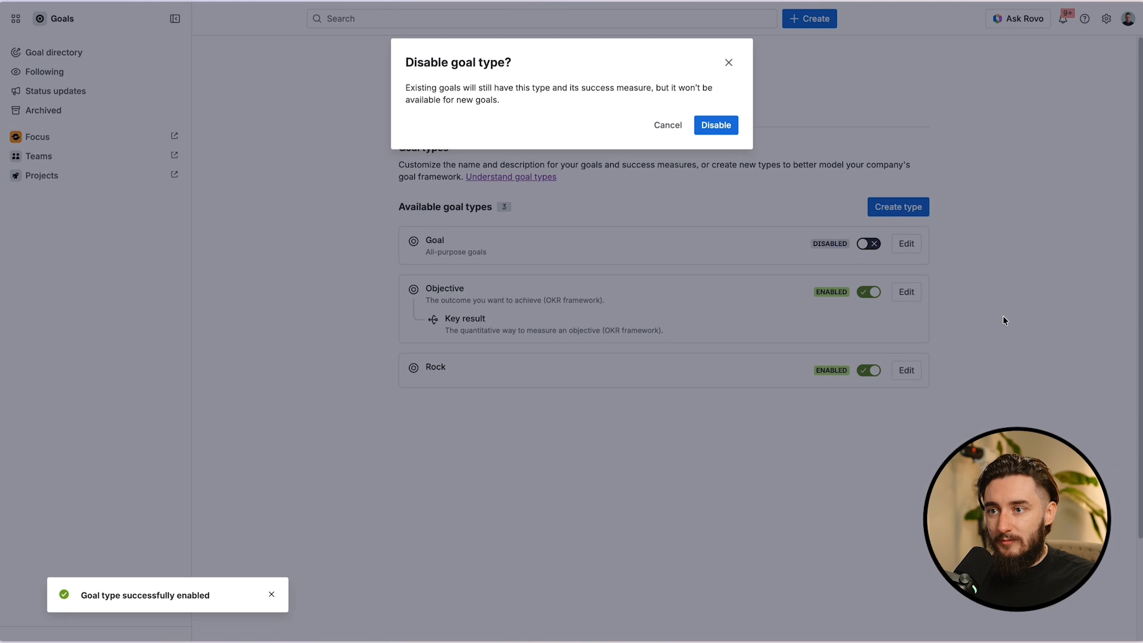
left_click(695, 132)
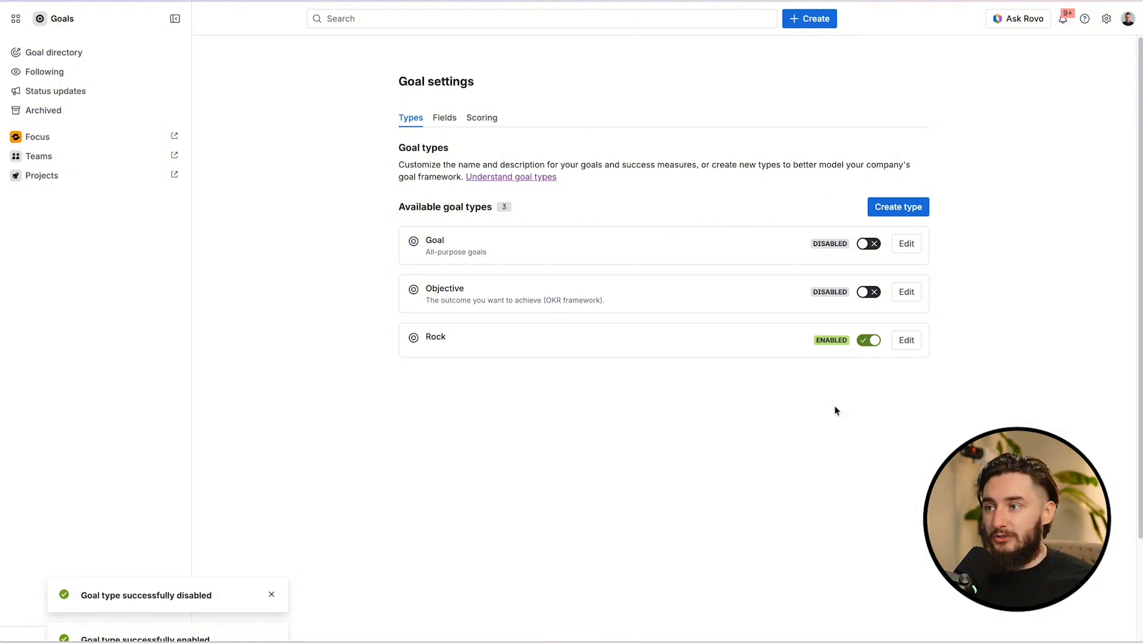
left_click(869, 292)
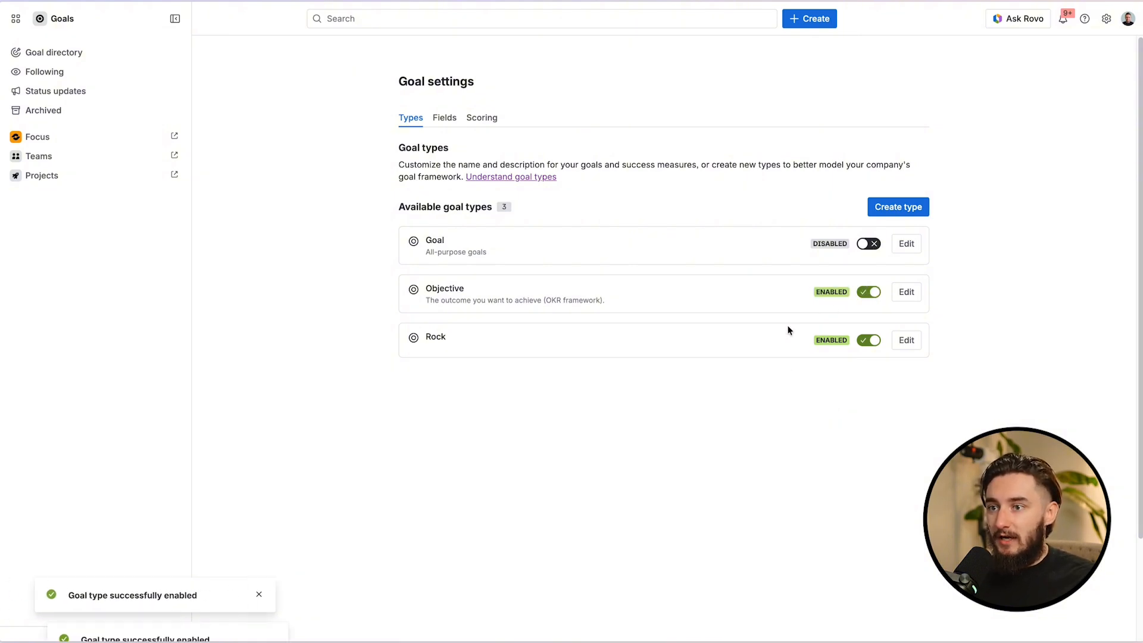
Step: Refresh the goal types, check the Objective type's settings without changing them, and return to the goal directory
key("super+r")
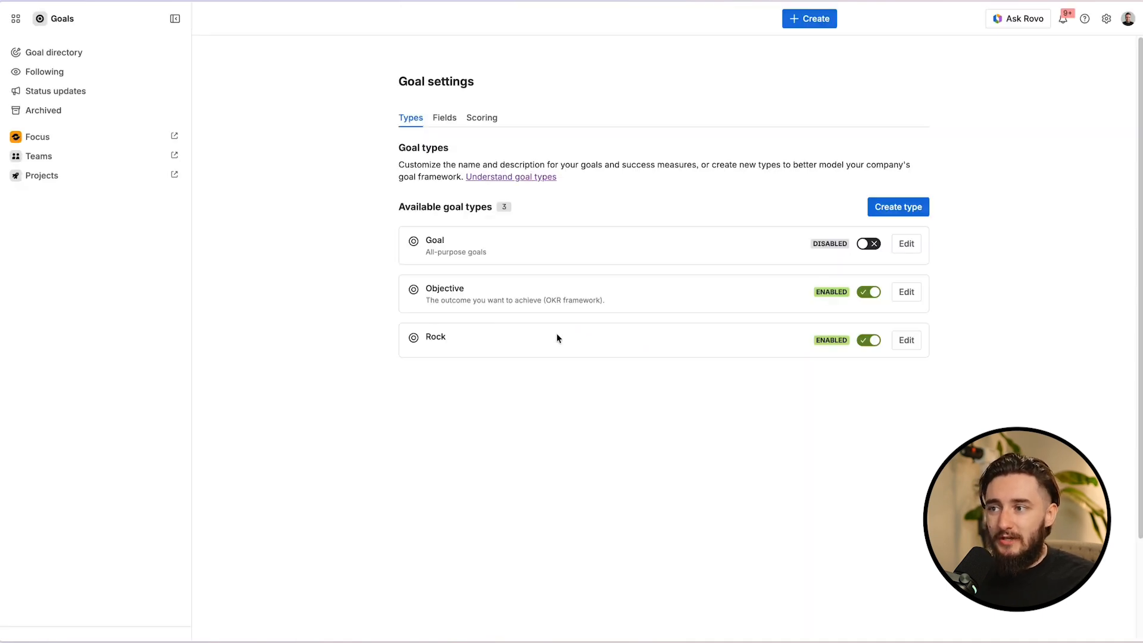
left_click(906, 292)
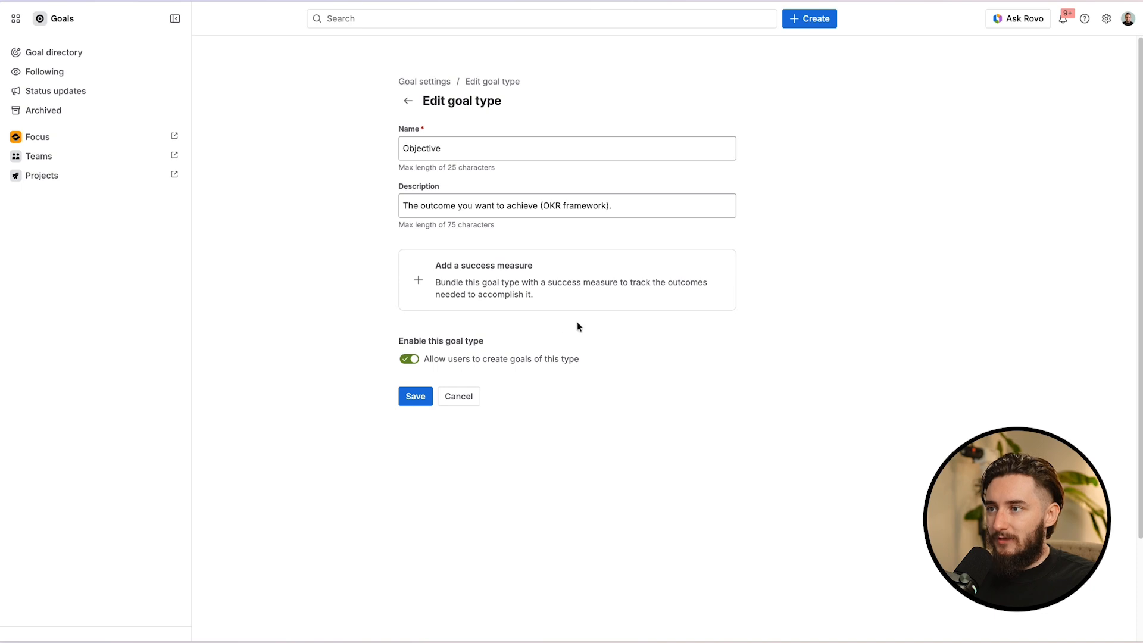
left_click(460, 397)
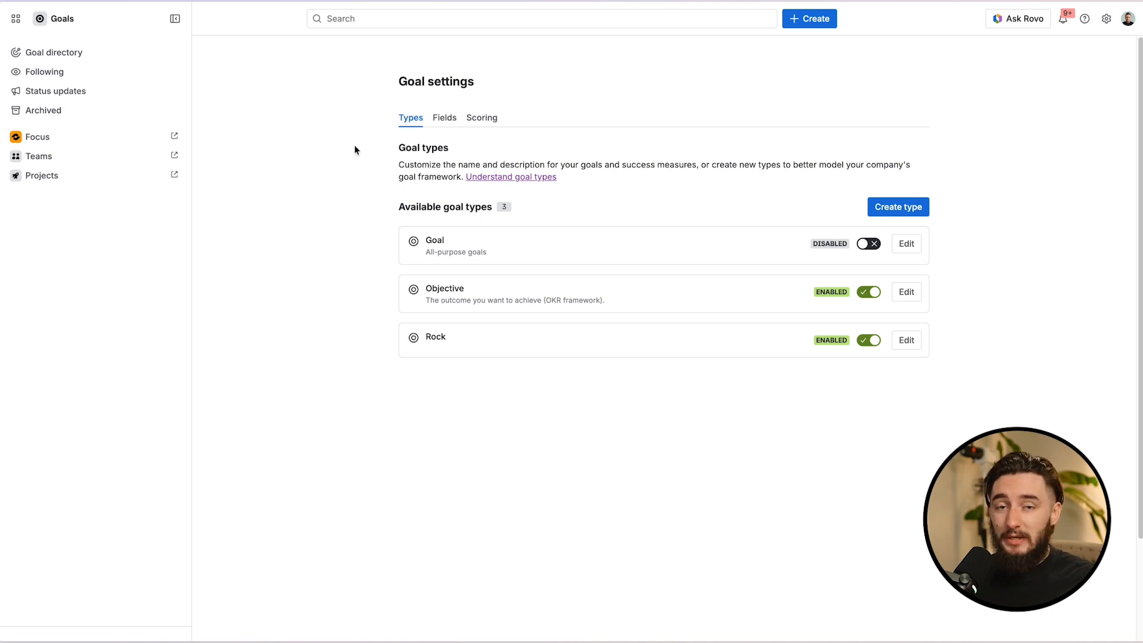
left_click(148, 57)
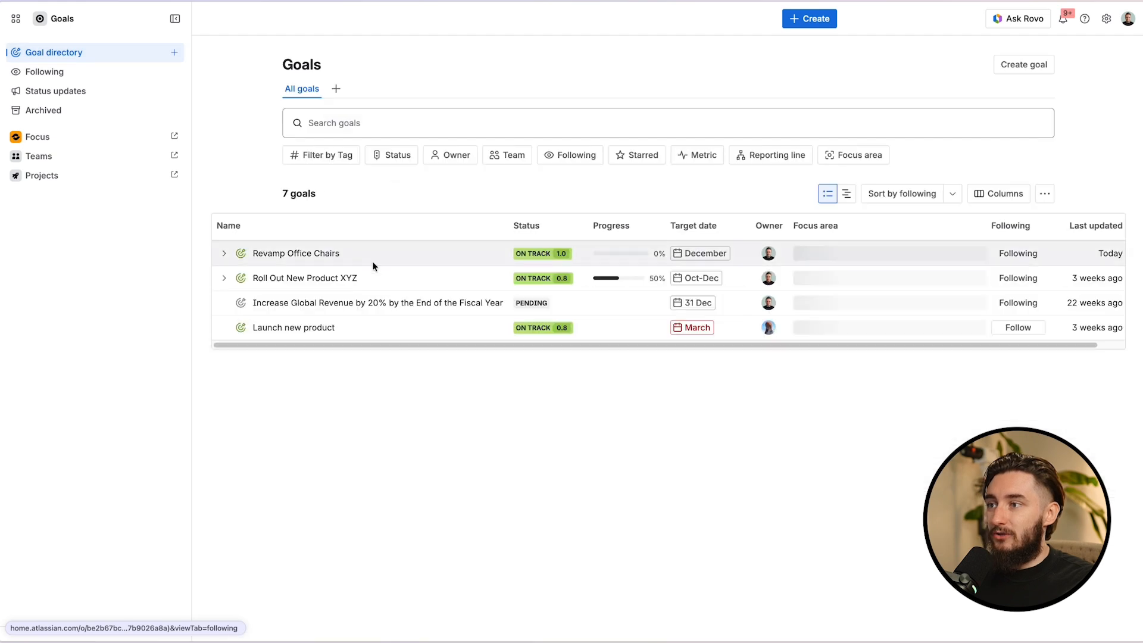